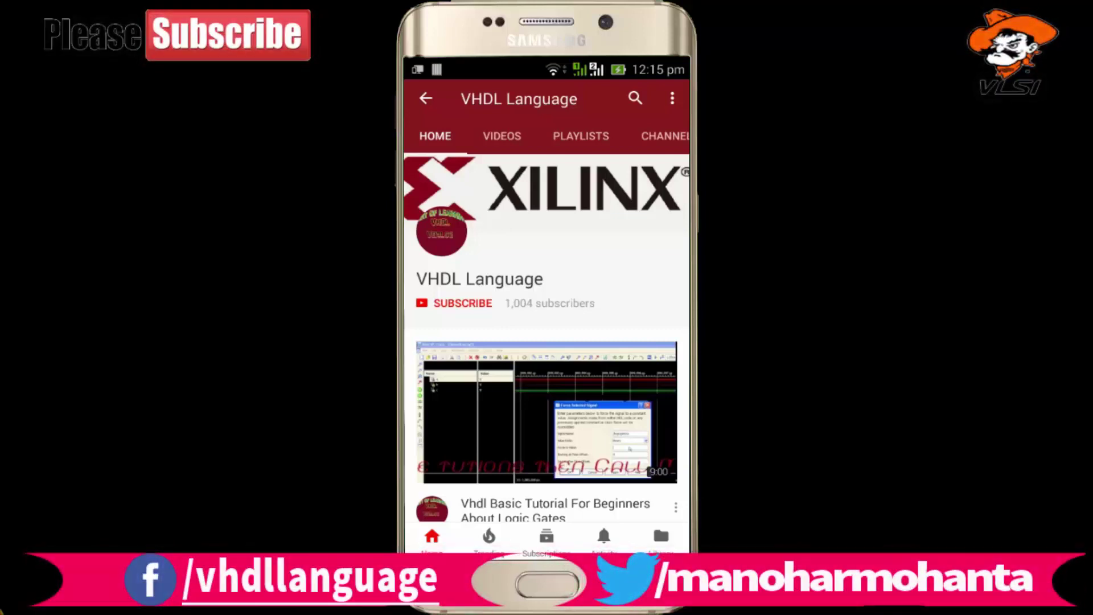
# Subscribe to the VHDL Language YouTube channel and turn on all-video notifications via the bell.
pyautogui.click(462, 303)
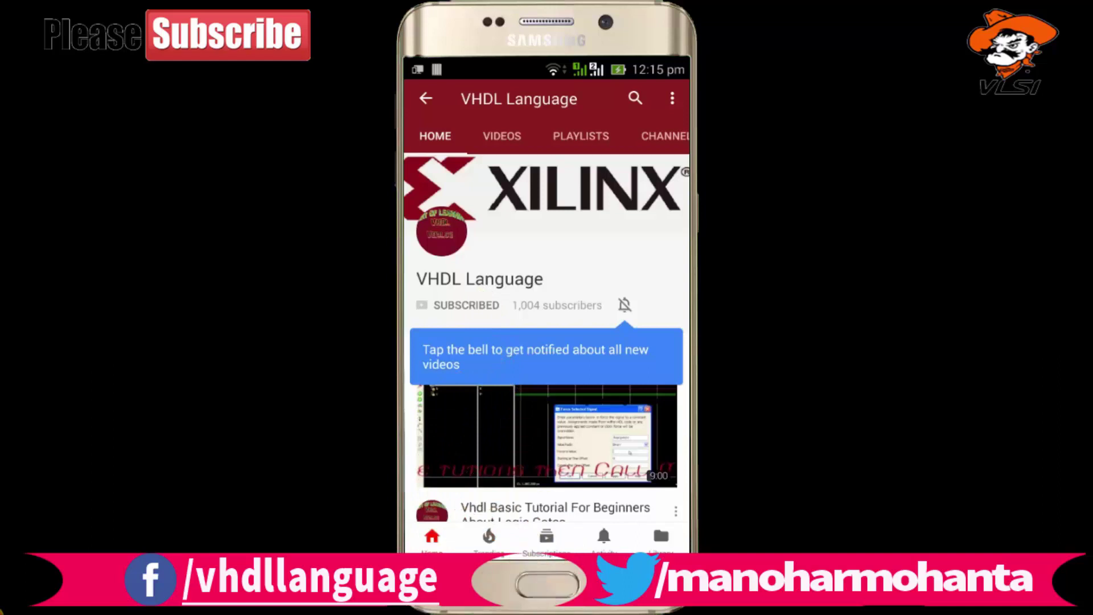
pyautogui.click(624, 304)
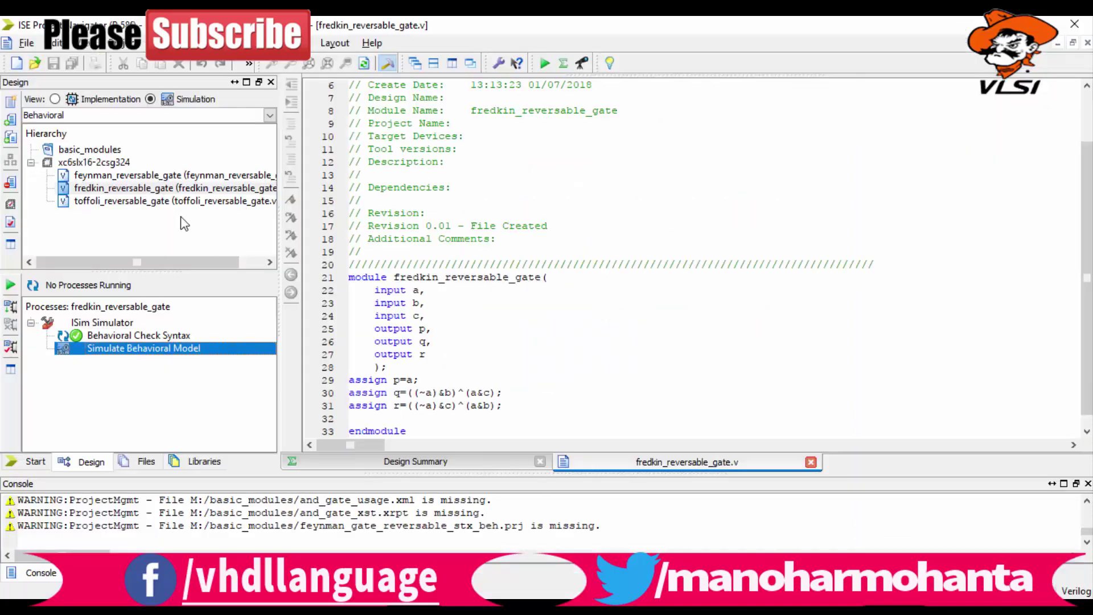
# Add a new Verilog Module source named peres_reversable_gate to the project.
pyautogui.rightClick(182, 217)
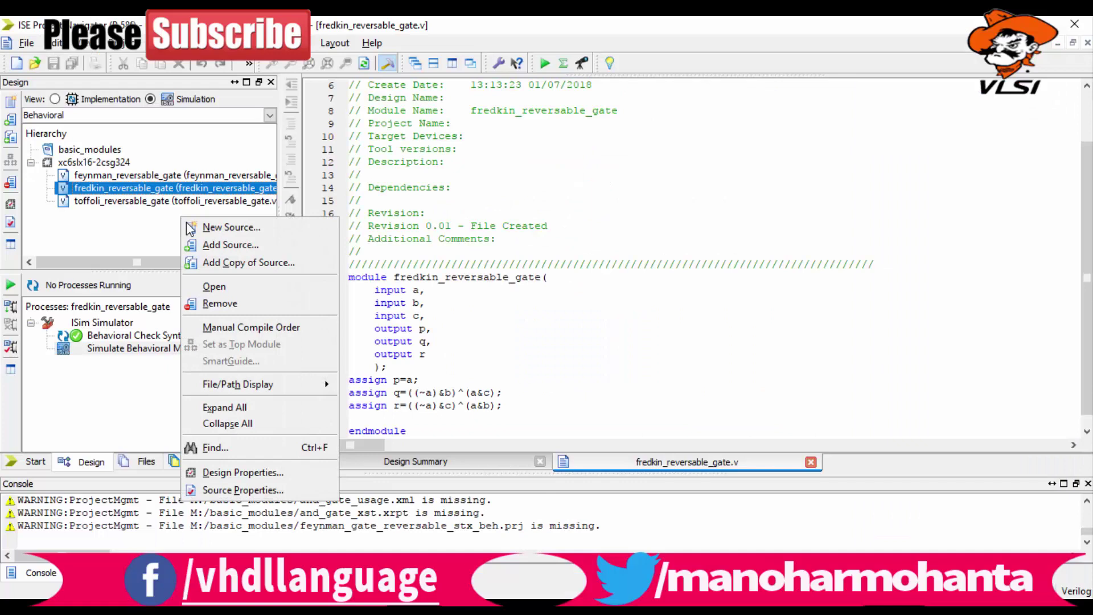
pyautogui.click(239, 227)
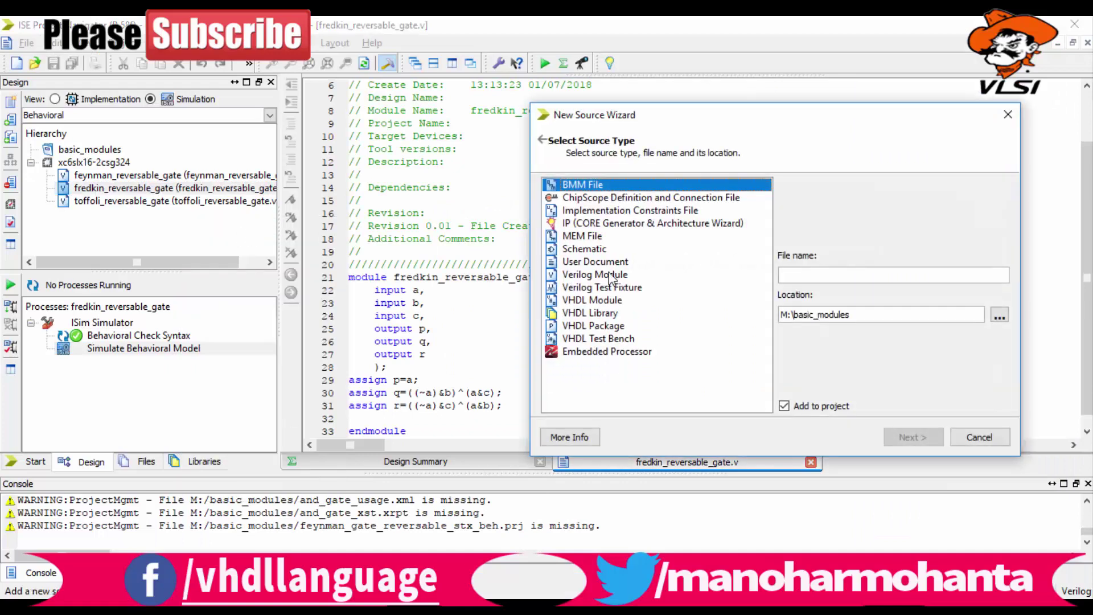
pyautogui.click(611, 275)
pyautogui.click(779, 276)
pyautogui.write('peres_reversable_')
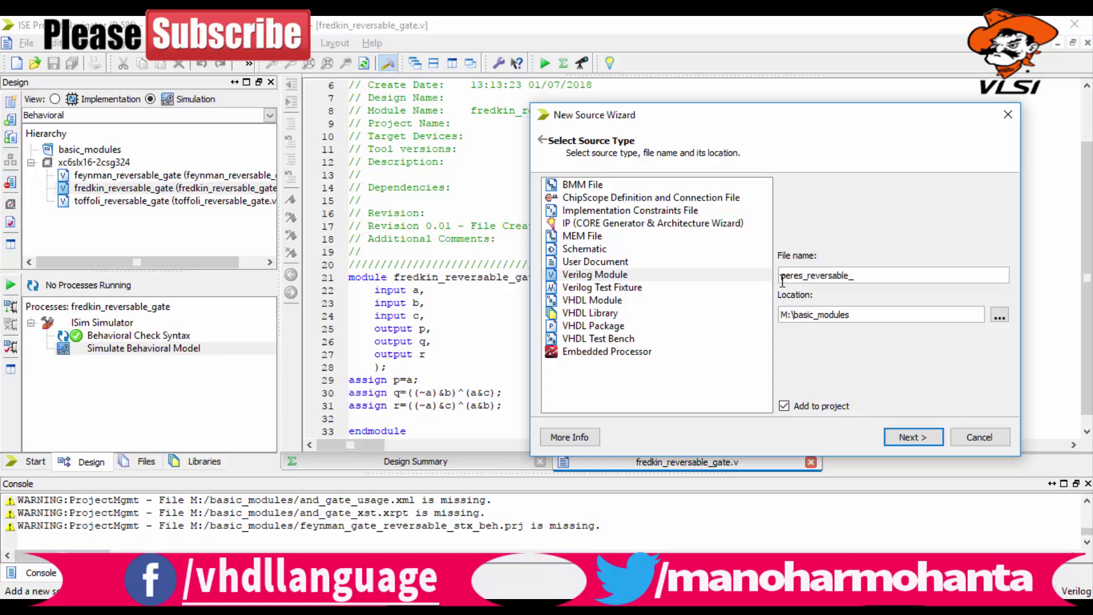
pyautogui.write('ate')
pyautogui.click(914, 437)
# Define the module ports a, b, c, p, q and r.
pyautogui.click(841, 437)
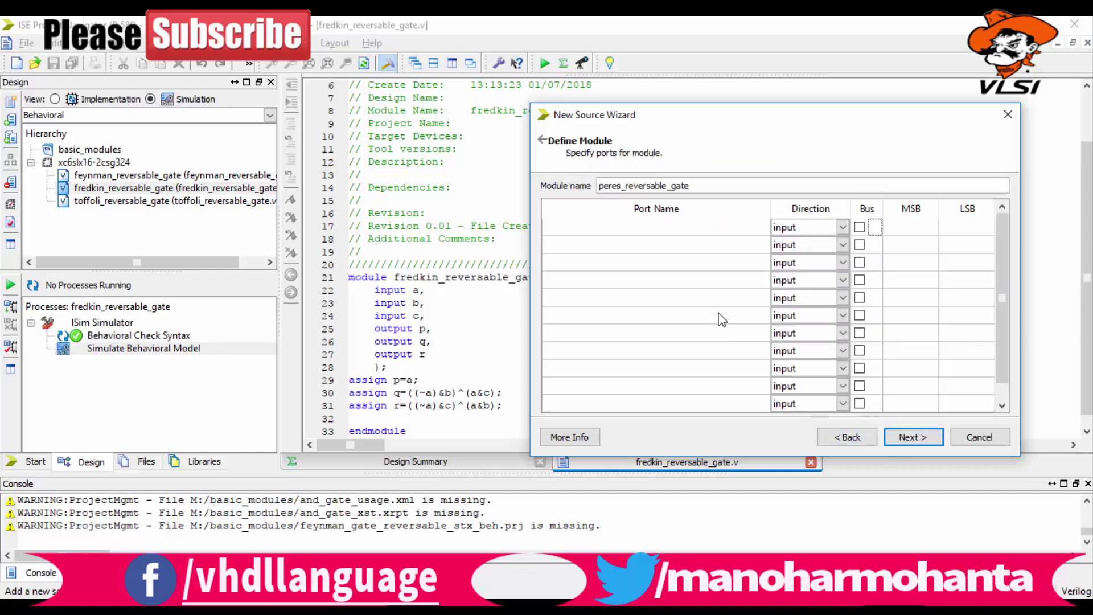
pyautogui.click(656, 245)
pyautogui.write('a')
pyautogui.click(623, 263)
pyautogui.write('b')
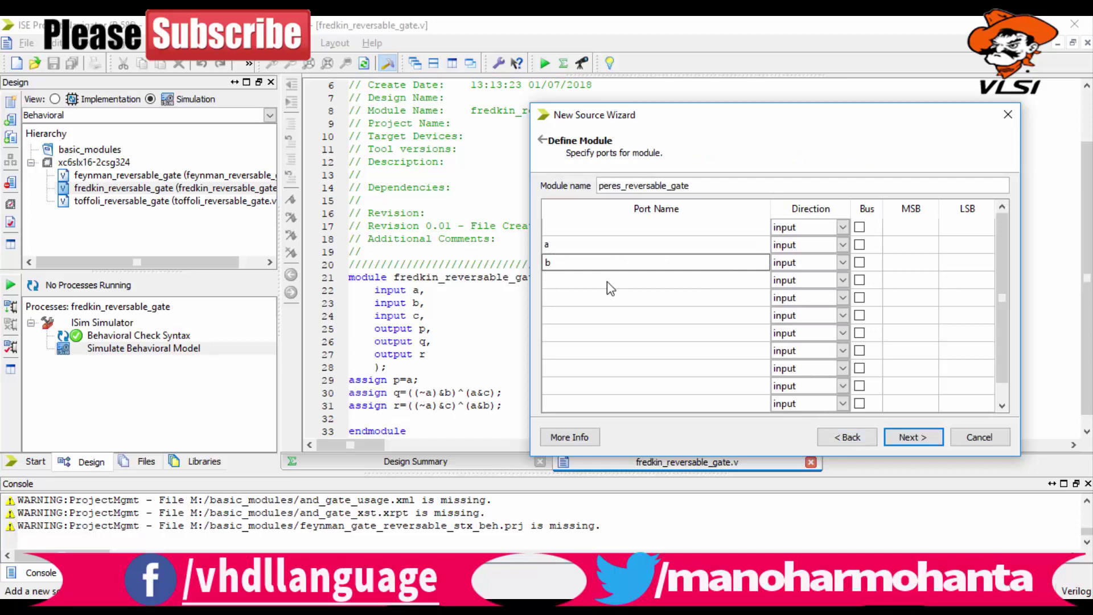
pyautogui.write('c')
pyautogui.click(586, 279)
pyautogui.write('c')
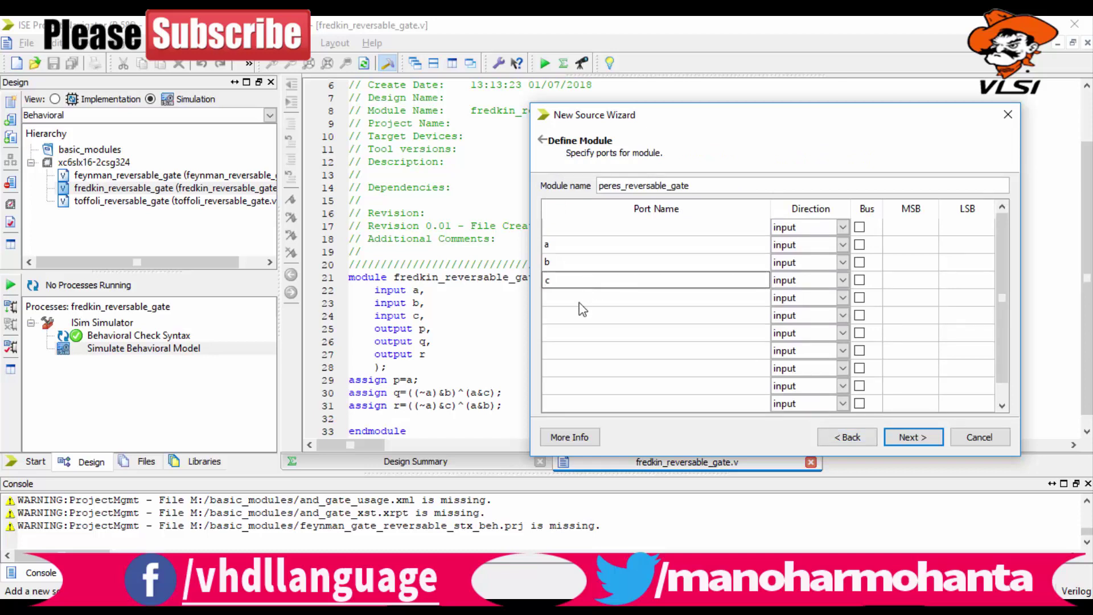
pyautogui.click(579, 302)
pyautogui.write('p')
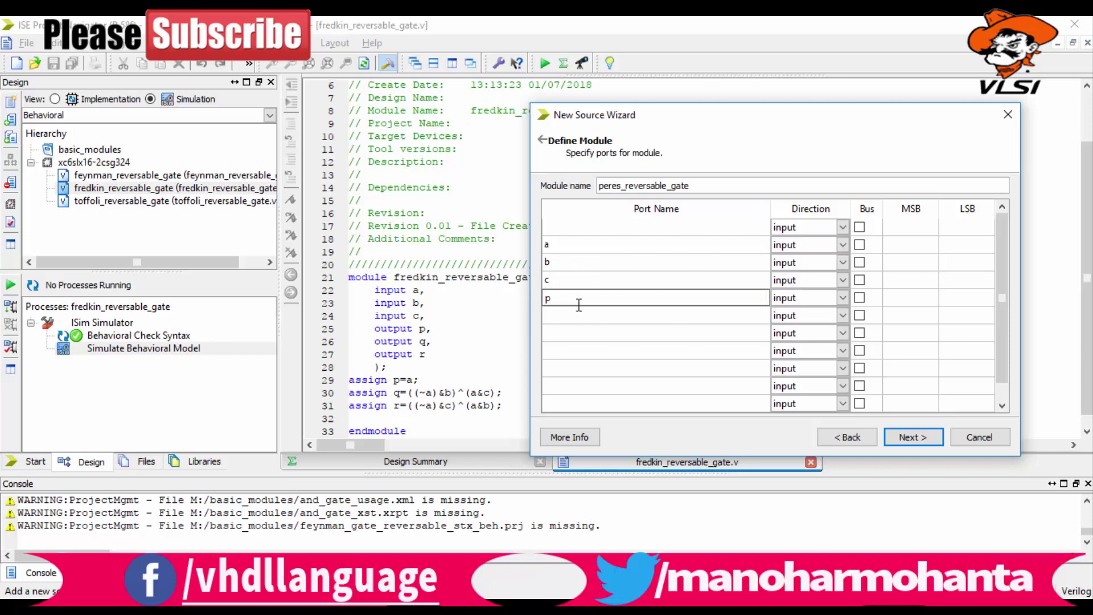
pyautogui.click(570, 317)
pyautogui.write('q')
pyautogui.click(563, 335)
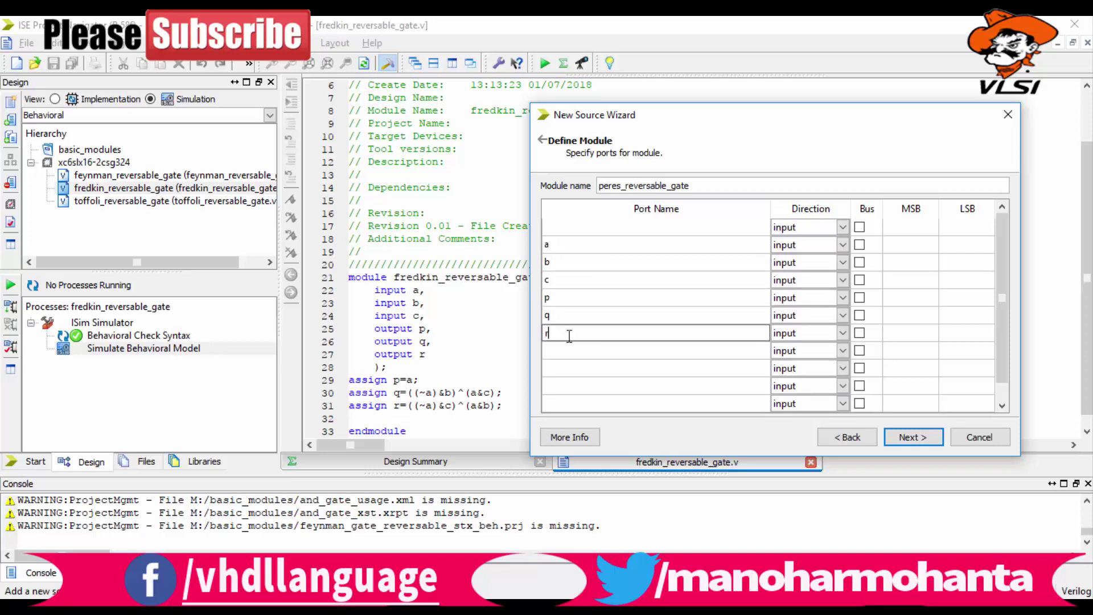
pyautogui.write('r')
# Set the direction of ports p, q and r to output.
pyautogui.click(794, 301)
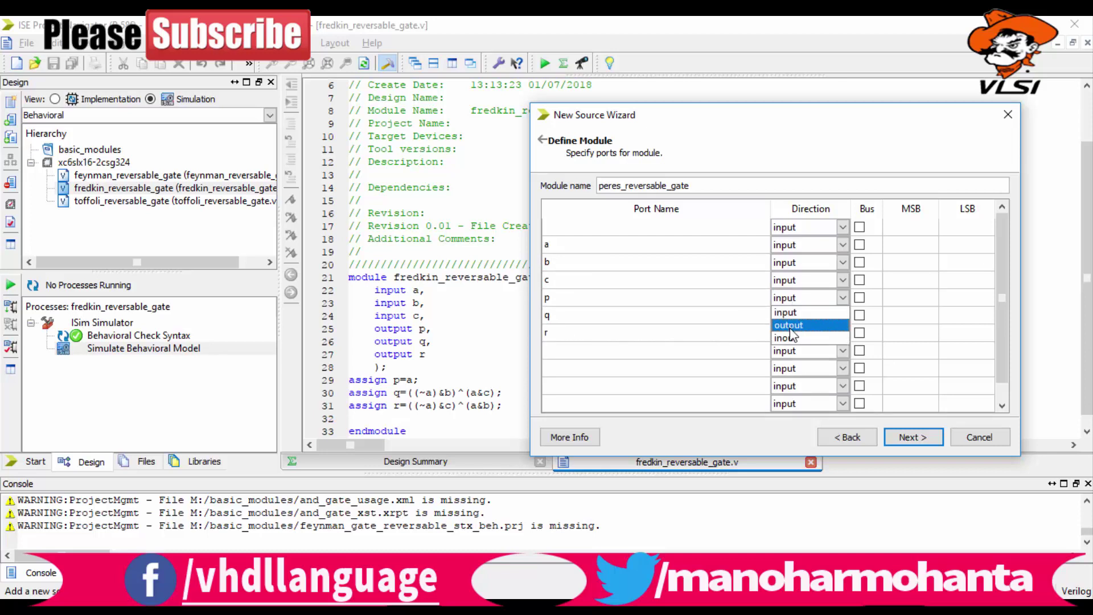
pyautogui.click(790, 326)
pyautogui.click(794, 316)
pyautogui.click(794, 316)
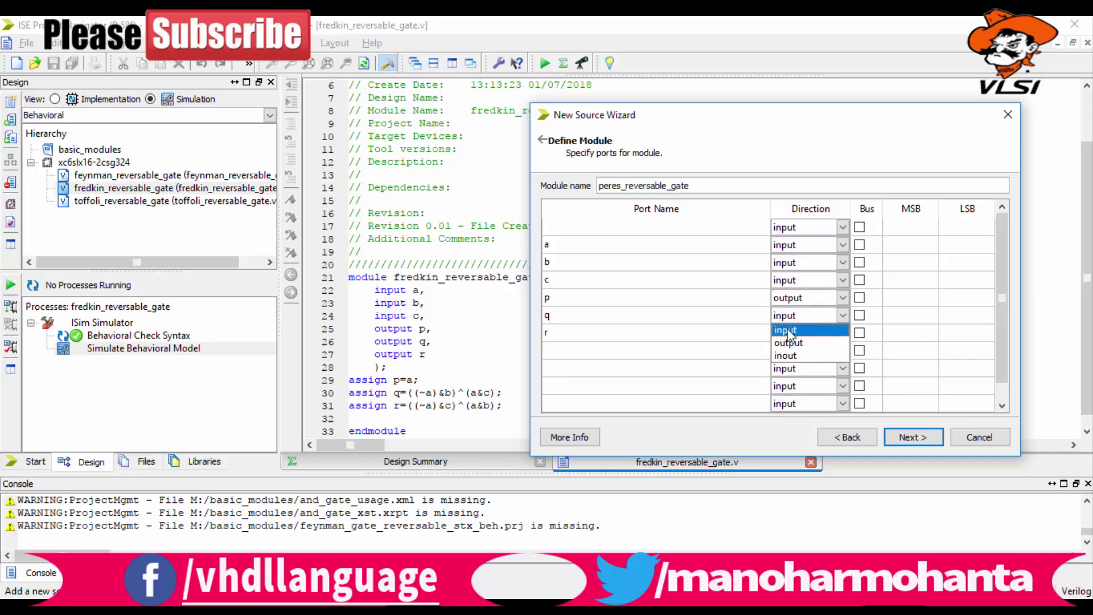
pyautogui.click(790, 342)
pyautogui.click(788, 359)
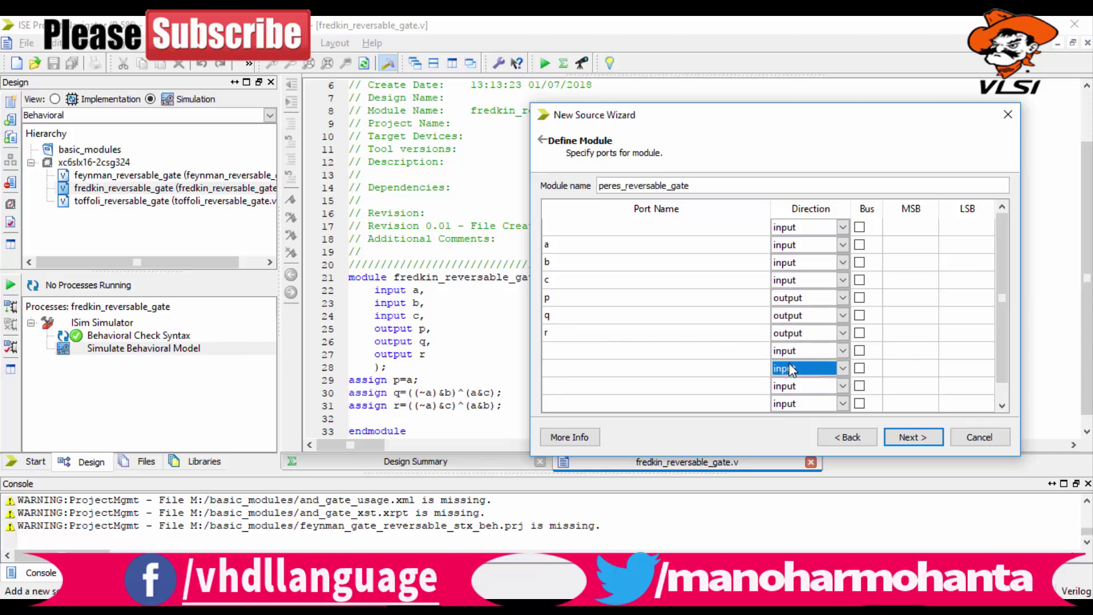
pyautogui.click(616, 227)
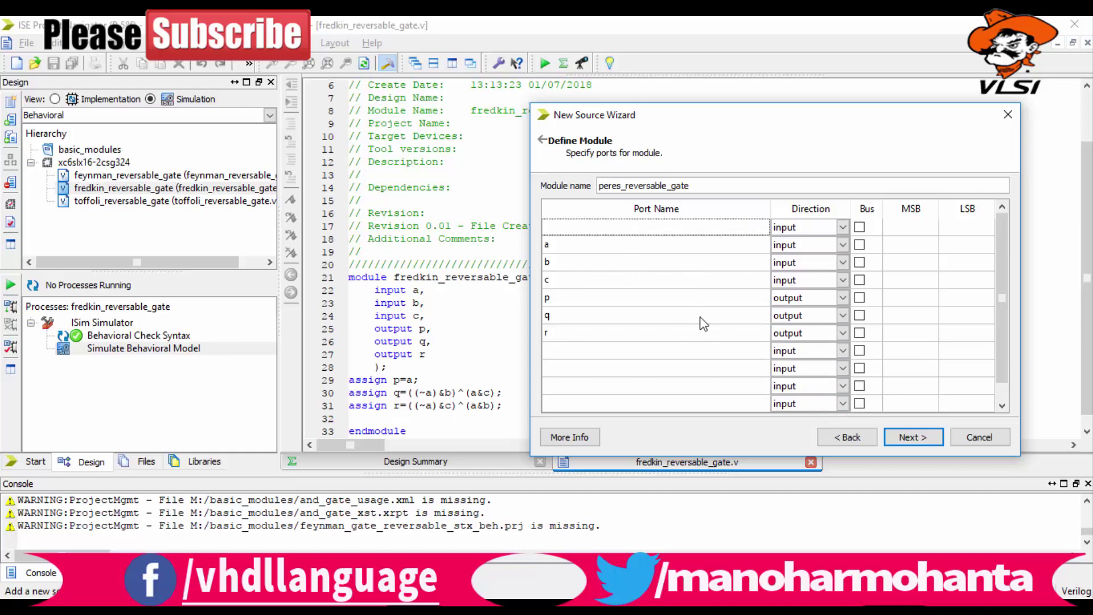
# Finish the wizard and scroll the new peres_reversable_gate.v editor to the left edge.
pyautogui.click(912, 437)
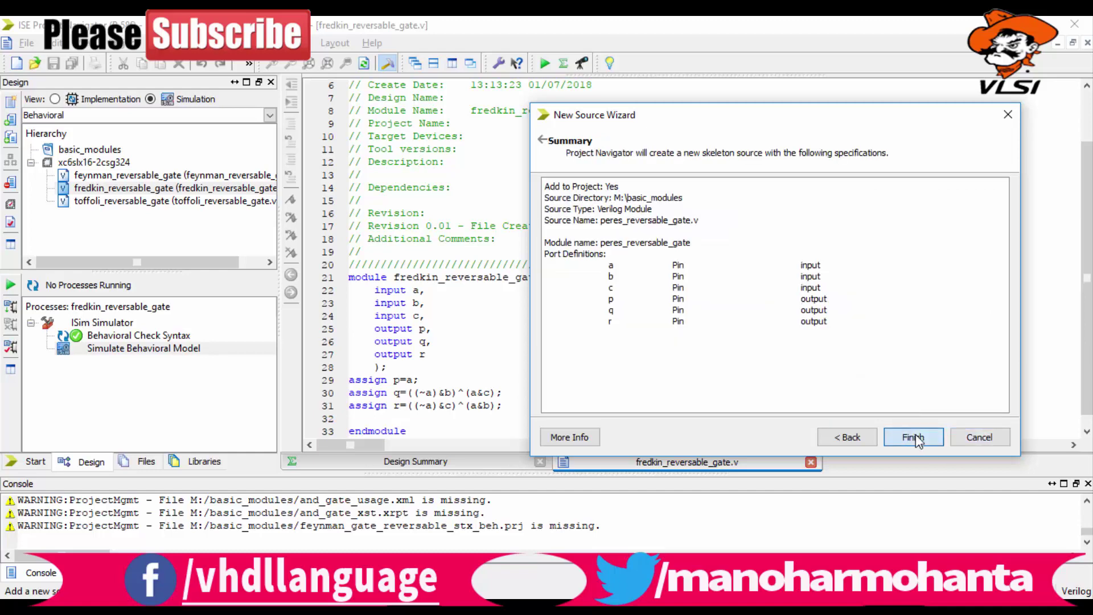
pyautogui.click(912, 437)
pyautogui.click(415, 445)
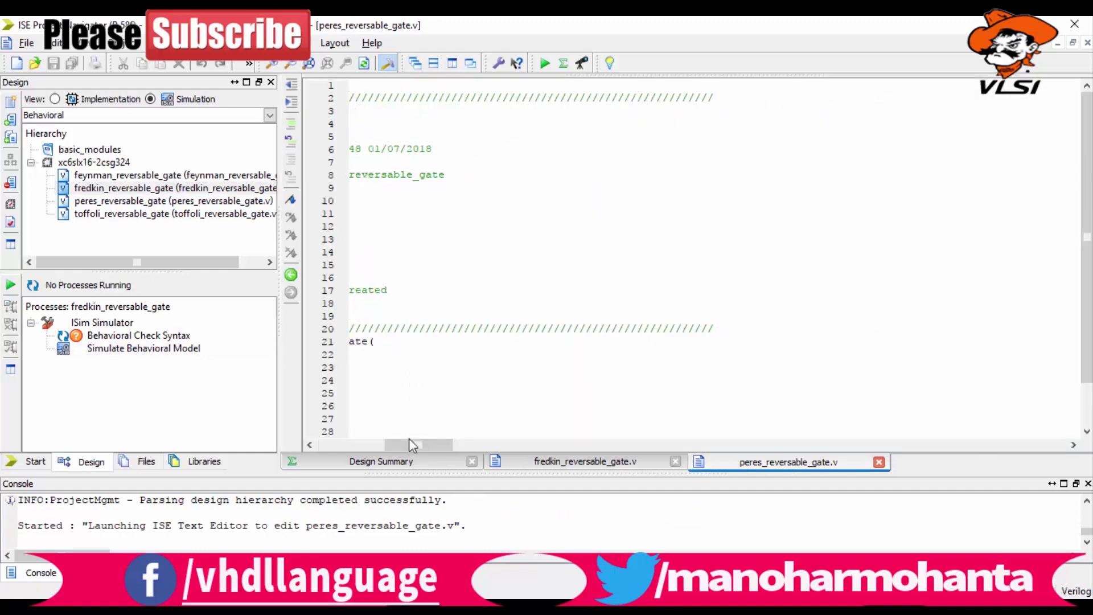
pyautogui.moveTo(408, 439); pyautogui.dragTo(359, 439)
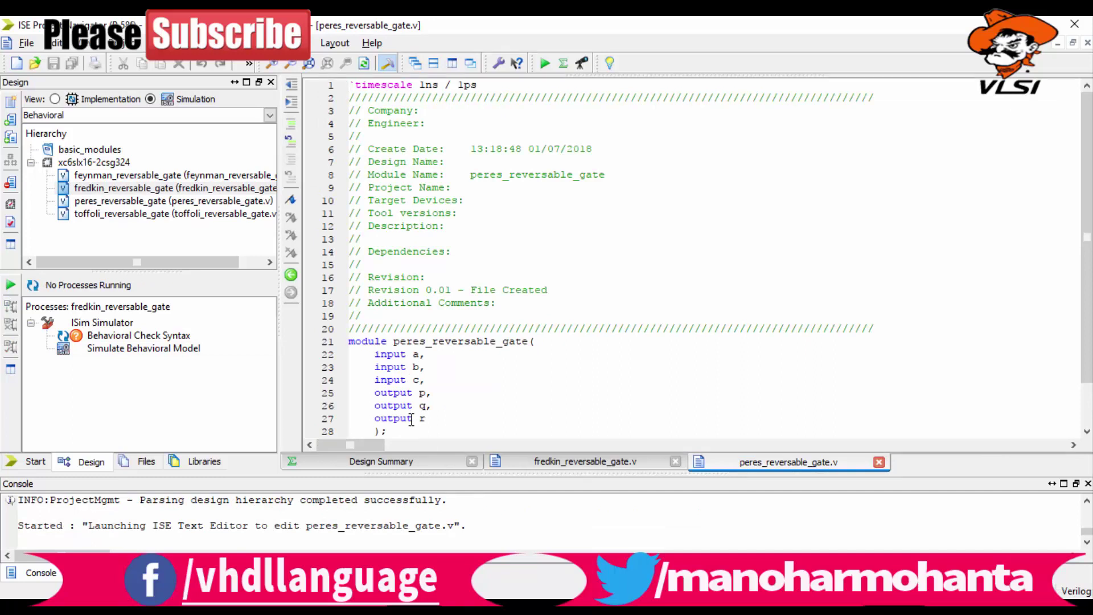
# Fill the header with Company 'VHDL Language' and Engineer 'Manohar Mohanta'.
pyautogui.click(458, 111)
pyautogui.write('VHDL')
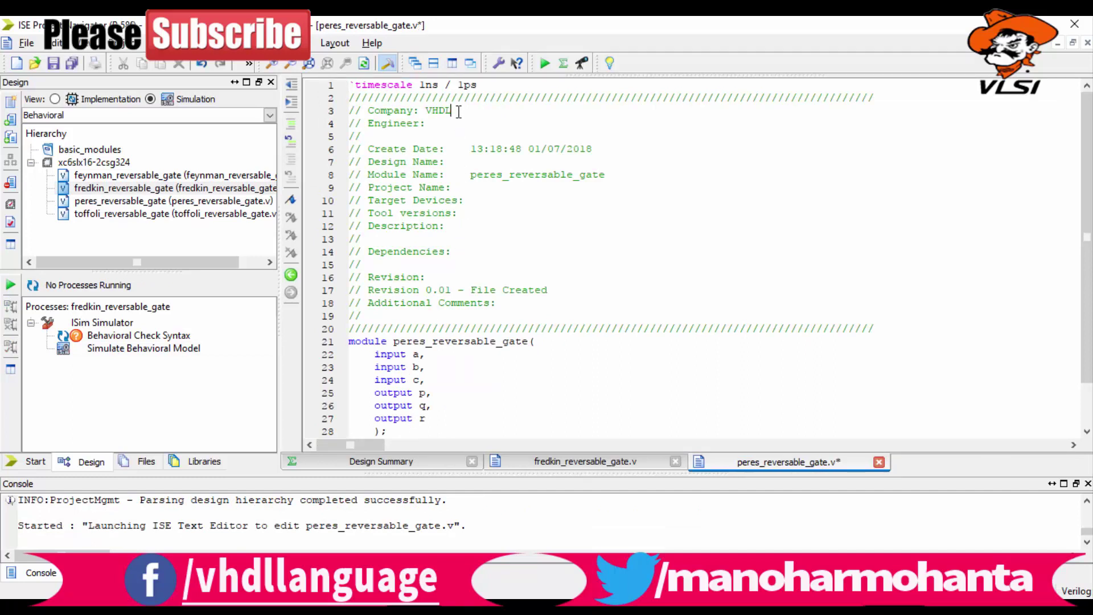
pyautogui.write(' Language')
pyautogui.press('Down')
pyautogui.write('Manohar ')
pyautogui.write('Mohanta')
pyautogui.press('Down')
pyautogui.press('Down')
pyautogui.press('Down')
pyautogui.press('Down')
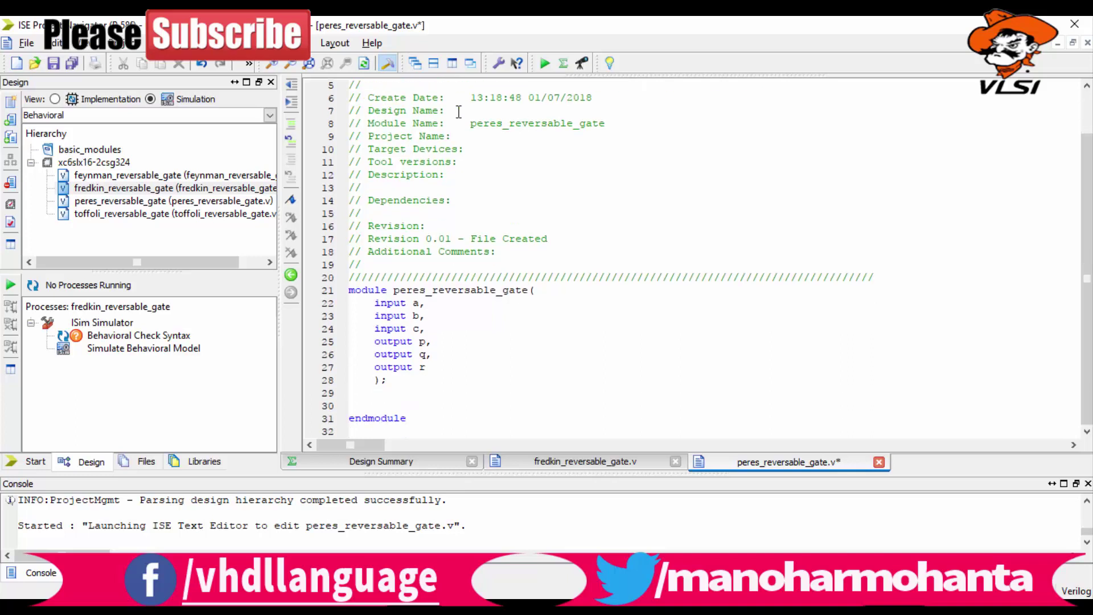
# Write 'assign p=a;' and start the q assignment after checking the reference PDF.
pyautogui.write('assign p=a')
pyautogui.write(';')
pyautogui.press('Return')
pyautogui.write('assi')
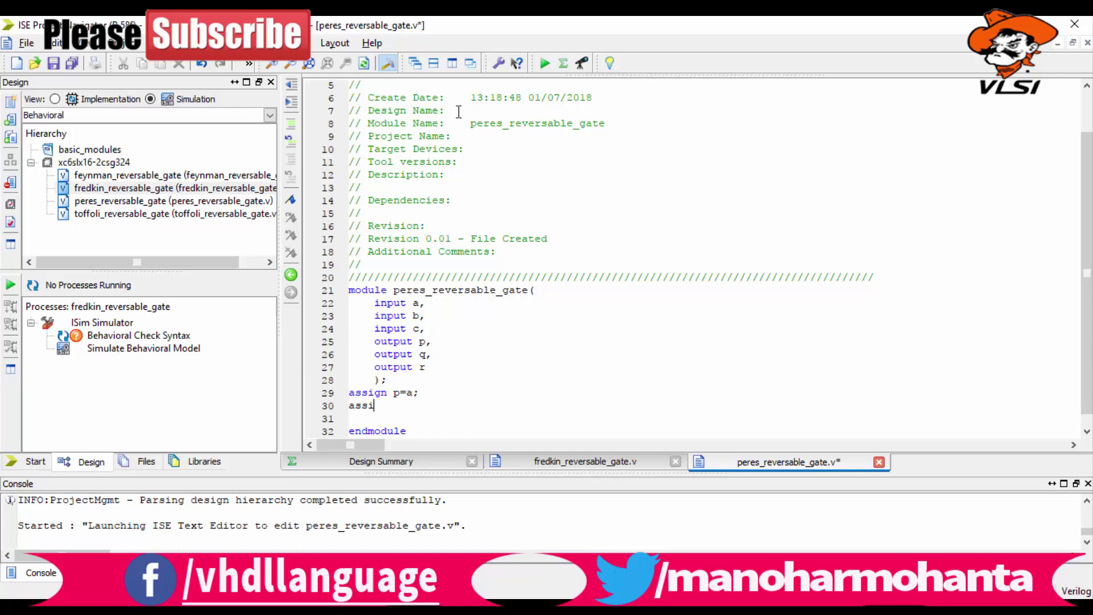
pyautogui.write('gn q=')
pyautogui.hotkey('alt', 'Tab')
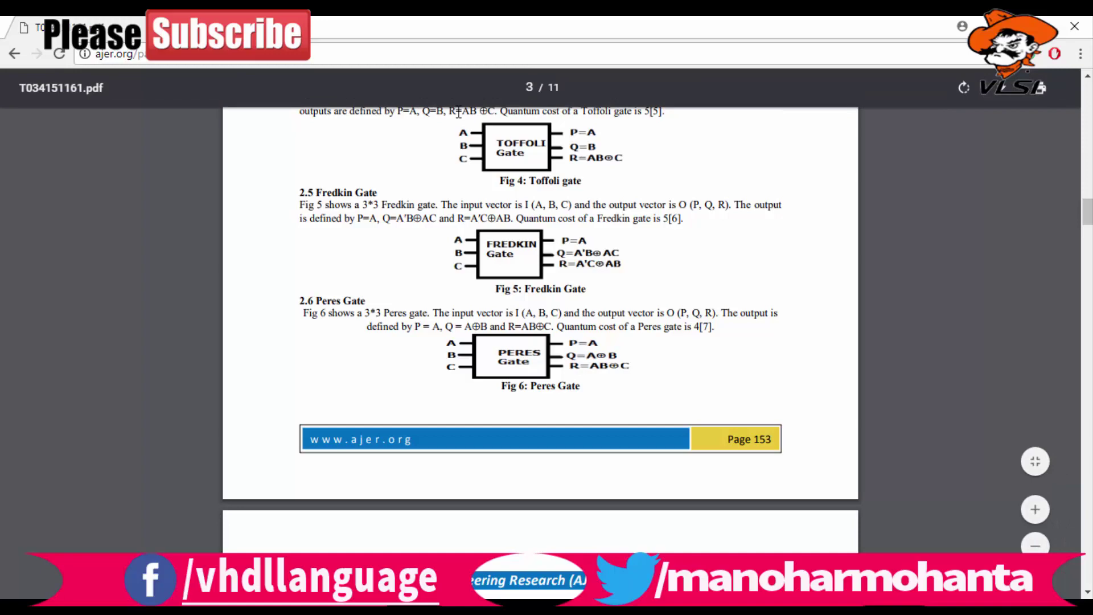
pyautogui.hotkey('alt', 'Tab')
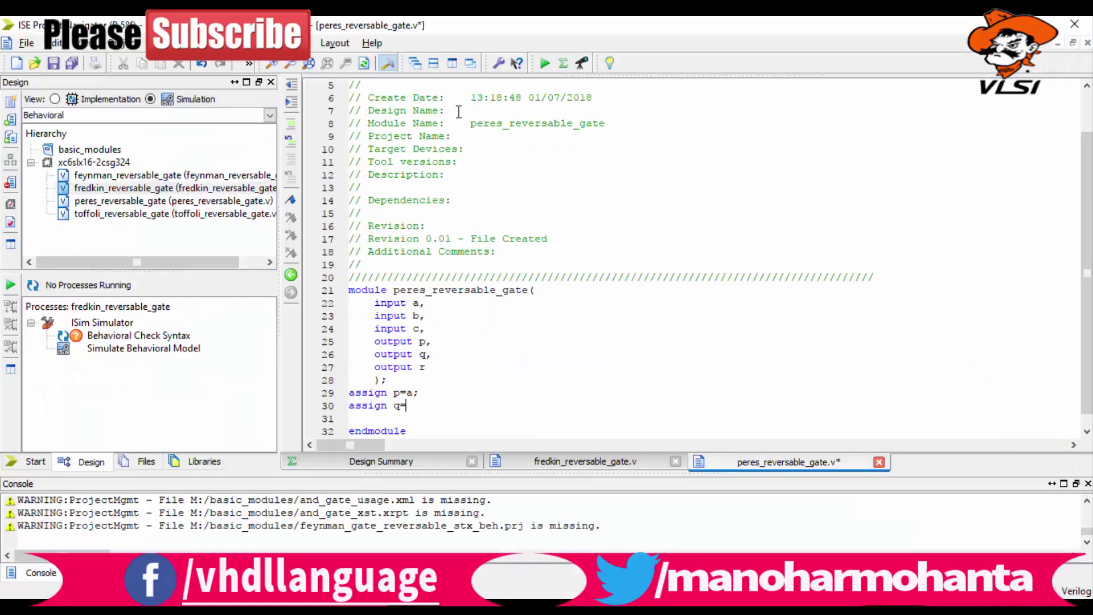
# Complete 'assign q=a^b;' and write 'assign r=(a&b)^c;', checking r against the reference PDF.
pyautogui.write('a^b;')
pyautogui.press('Return')
pyautogui.write('assign ')
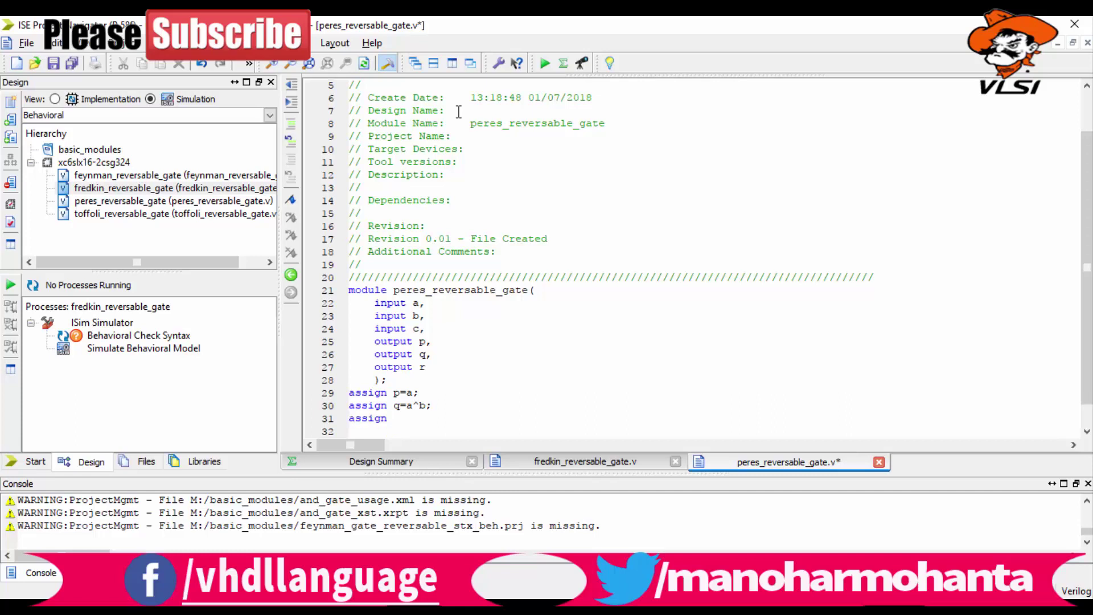
pyautogui.write('r=(a')
pyautogui.write('&b)^c;')
pyautogui.hotkey('alt', 'Tab')
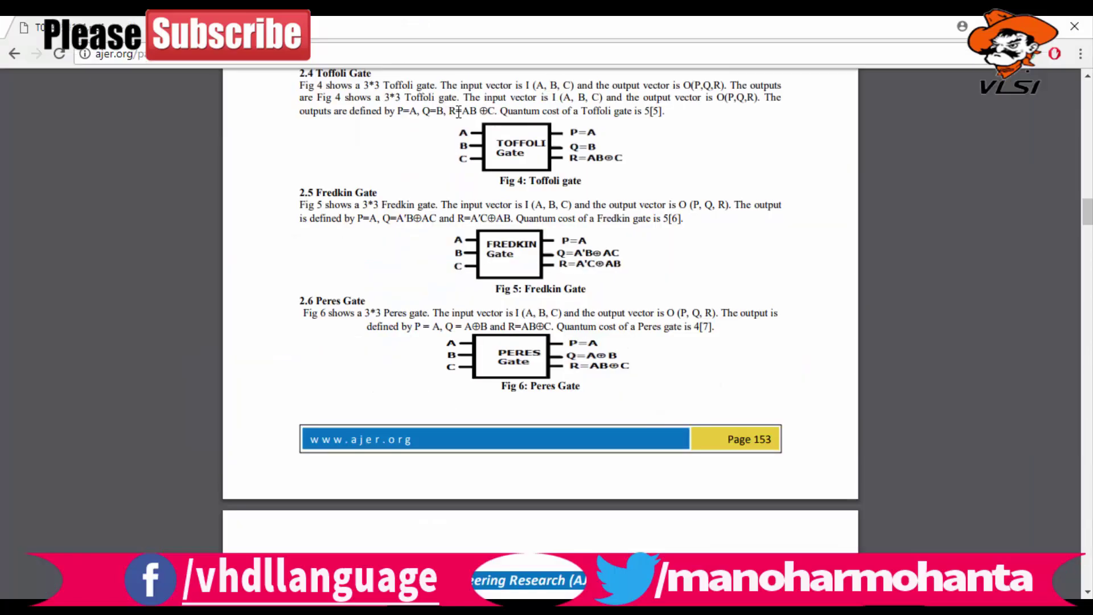
pyautogui.hotkey('alt', 'Tab')
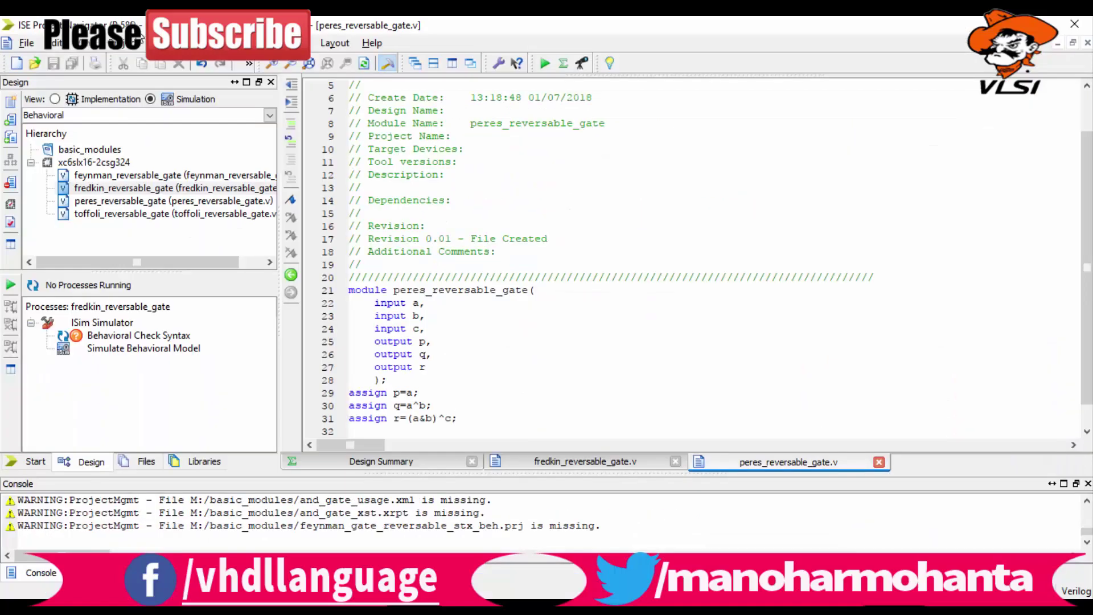
# Run Behavioral Check Syntax on peres_reversable_gate, then Simulate Behavioral Model.
pyautogui.click(130, 188)
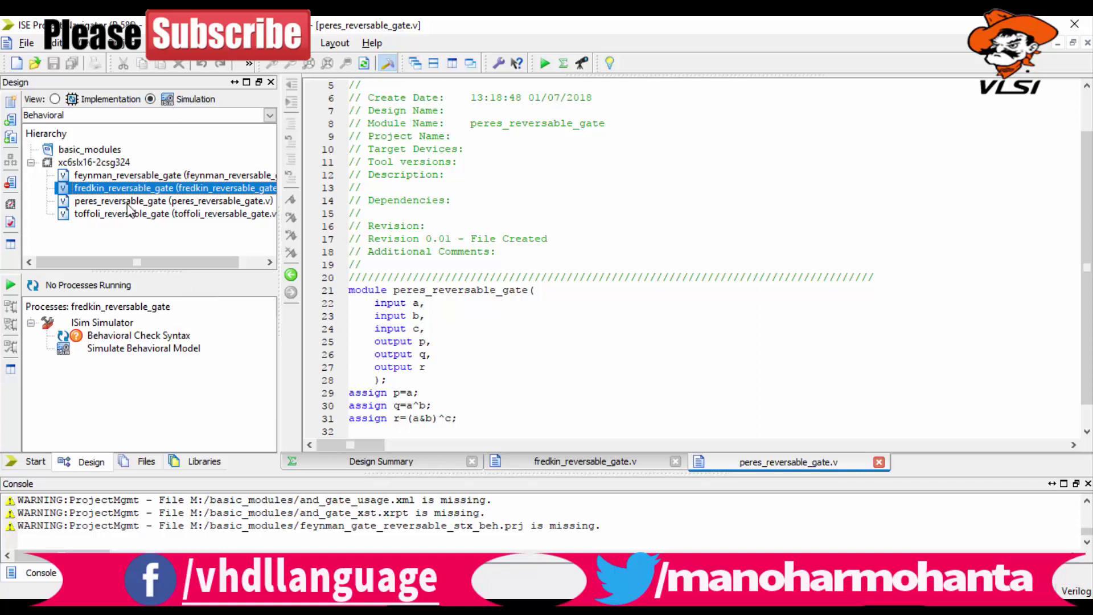
pyautogui.click(130, 202)
pyautogui.doubleClick(139, 336)
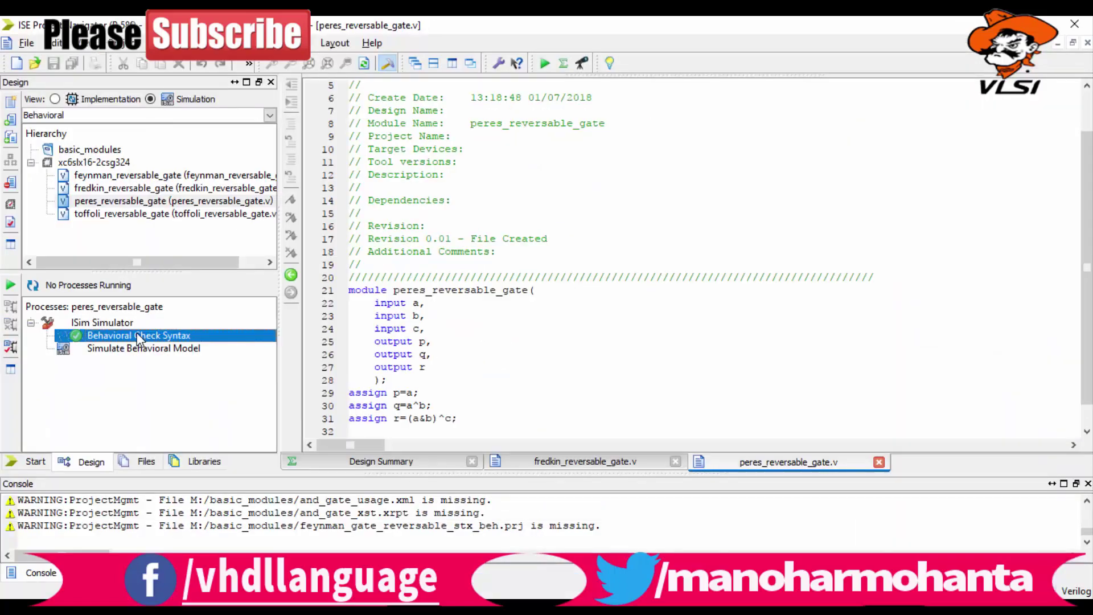
pyautogui.doubleClick(139, 348)
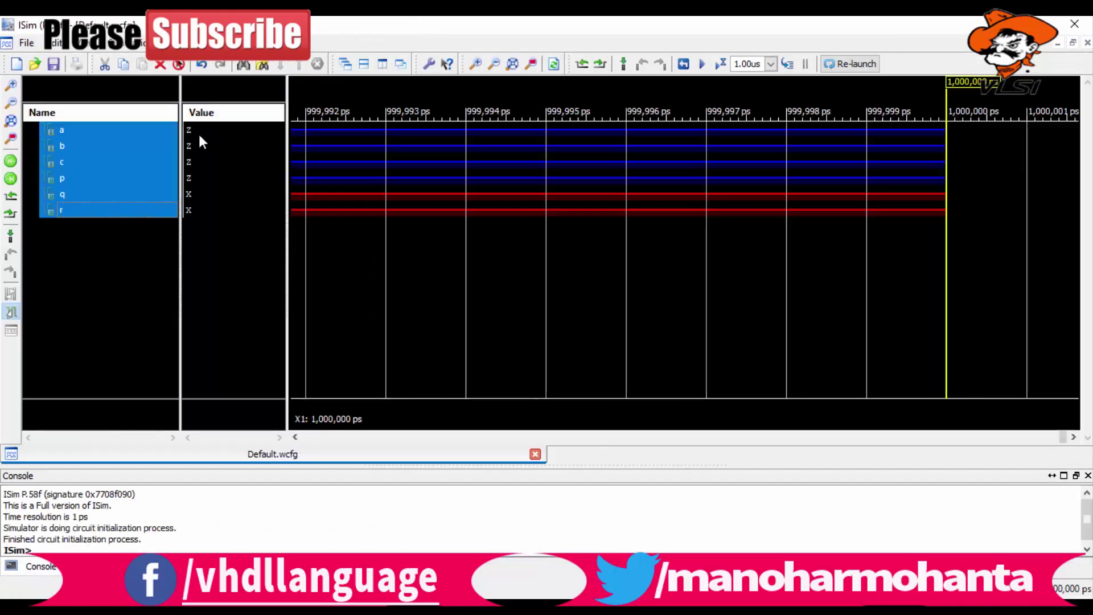
# Force inputs a and b to constant 1.
pyautogui.click(201, 134)
pyautogui.rightClick(200, 134)
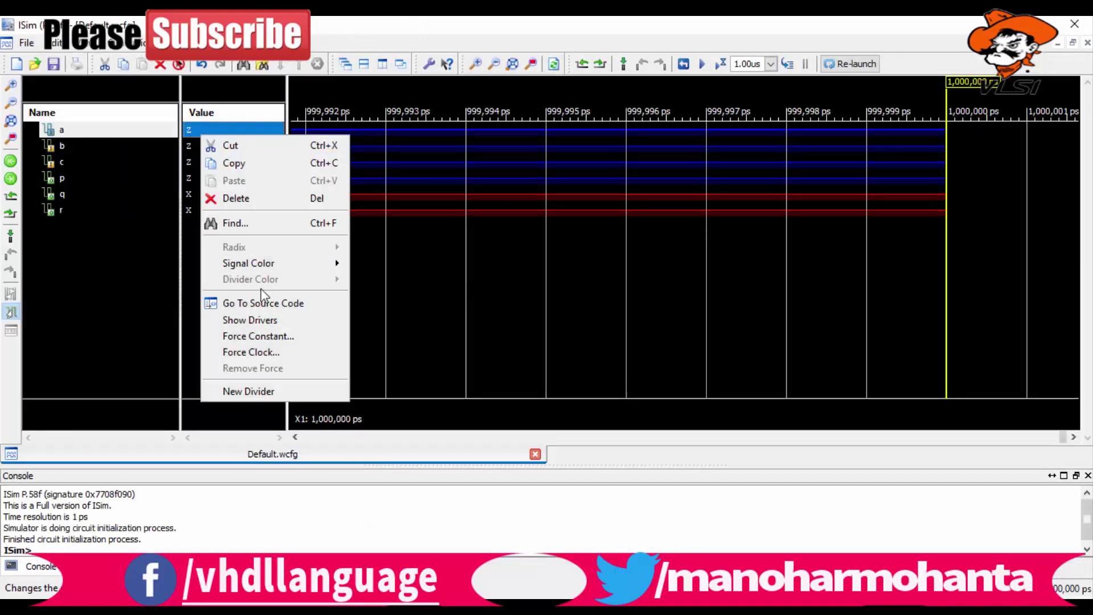
pyautogui.click(270, 337)
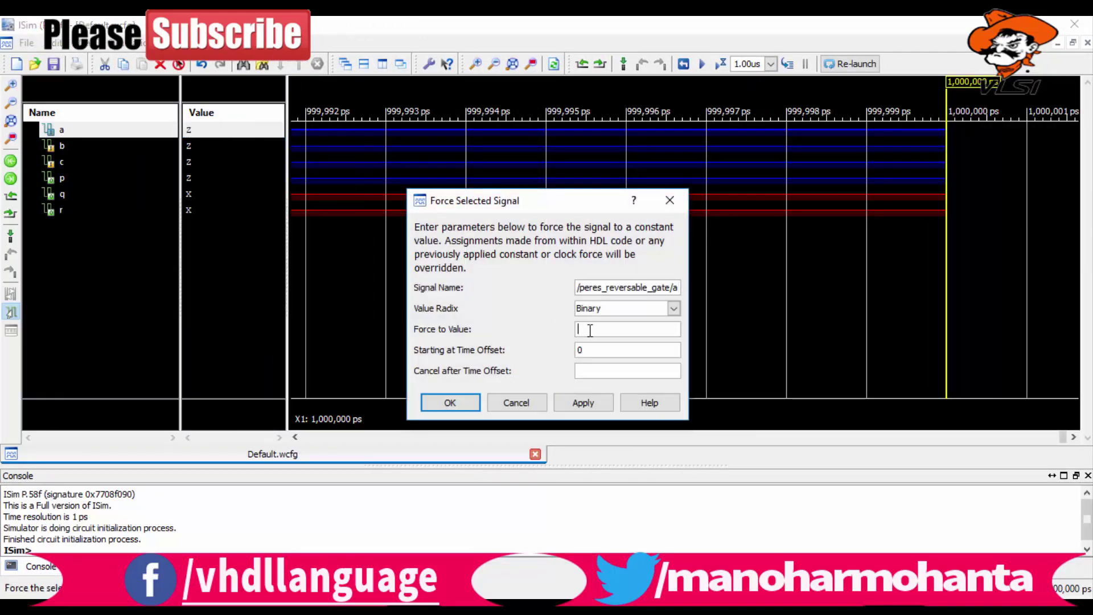
pyautogui.write('1')
pyautogui.press('Return')
pyautogui.click(244, 146)
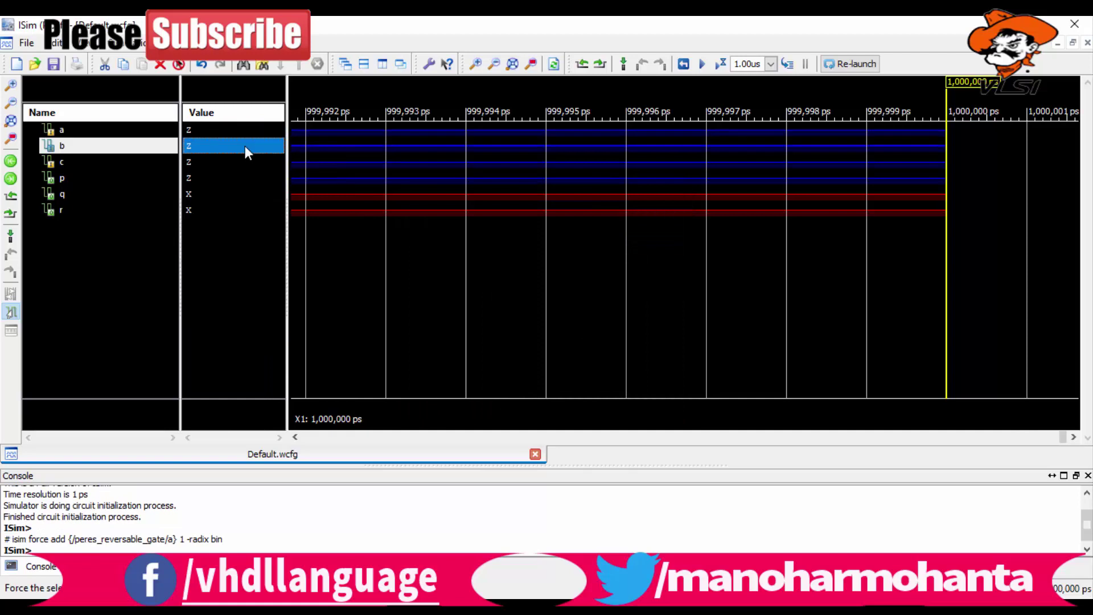
pyautogui.rightClick(244, 145)
pyautogui.click(343, 354)
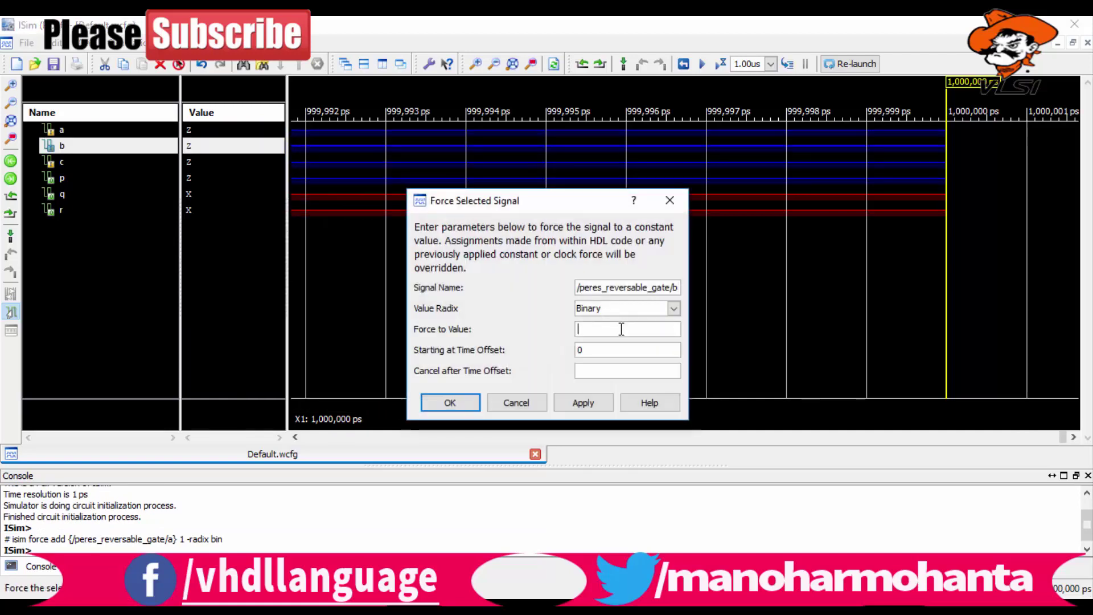
pyautogui.write('1')
pyautogui.press('Return')
# Force c to constant 1 and run the simulation for 1.00 us.
pyautogui.click(210, 158)
pyautogui.rightClick(210, 159)
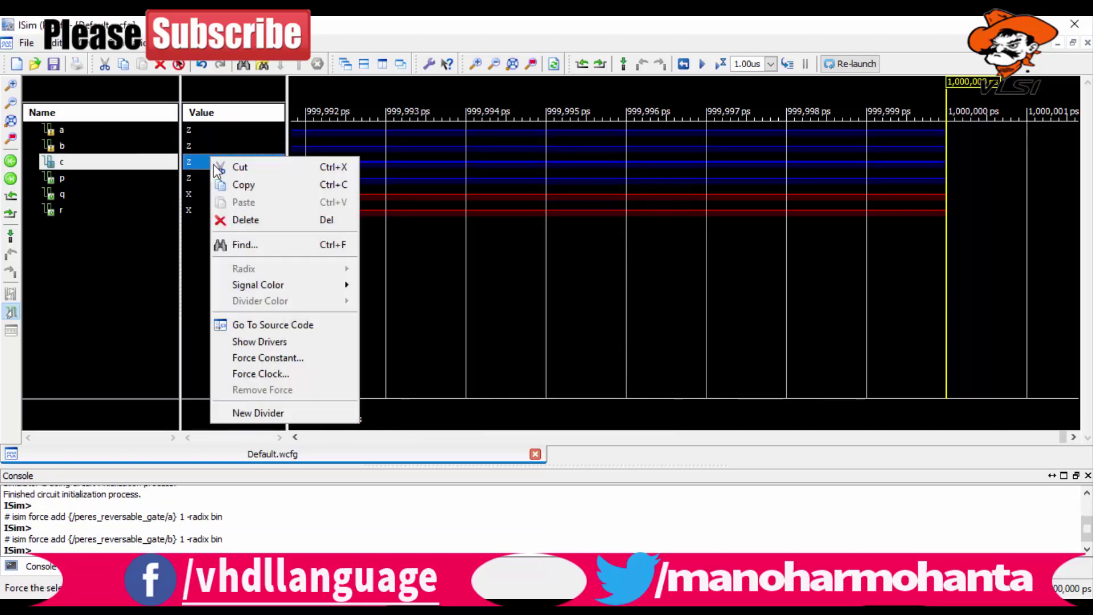
pyautogui.click(267, 357)
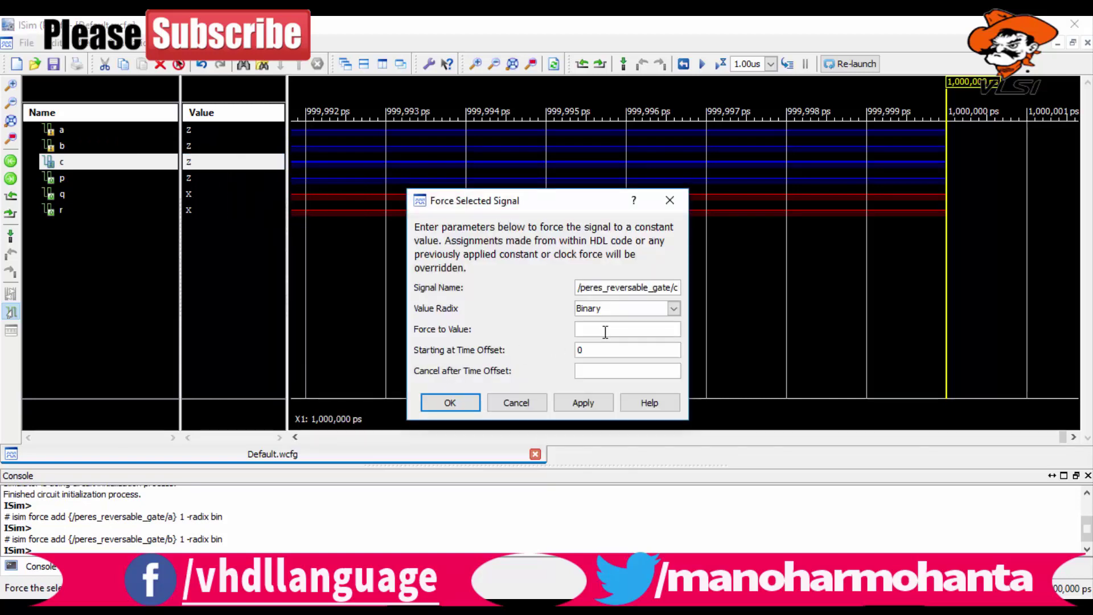
pyautogui.write('1')
pyautogui.press('Return')
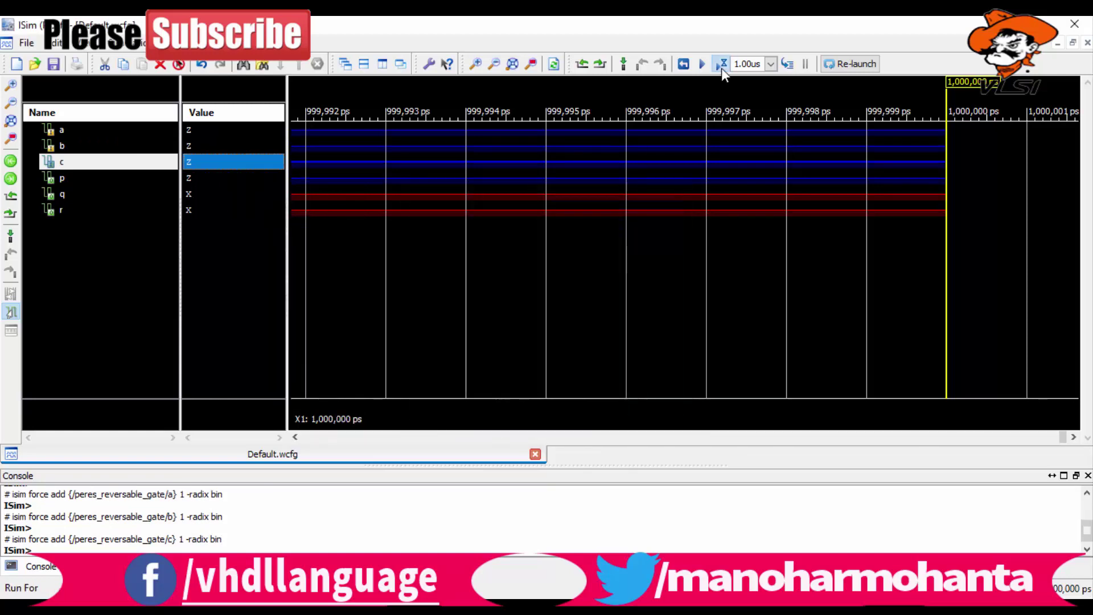
pyautogui.click(720, 64)
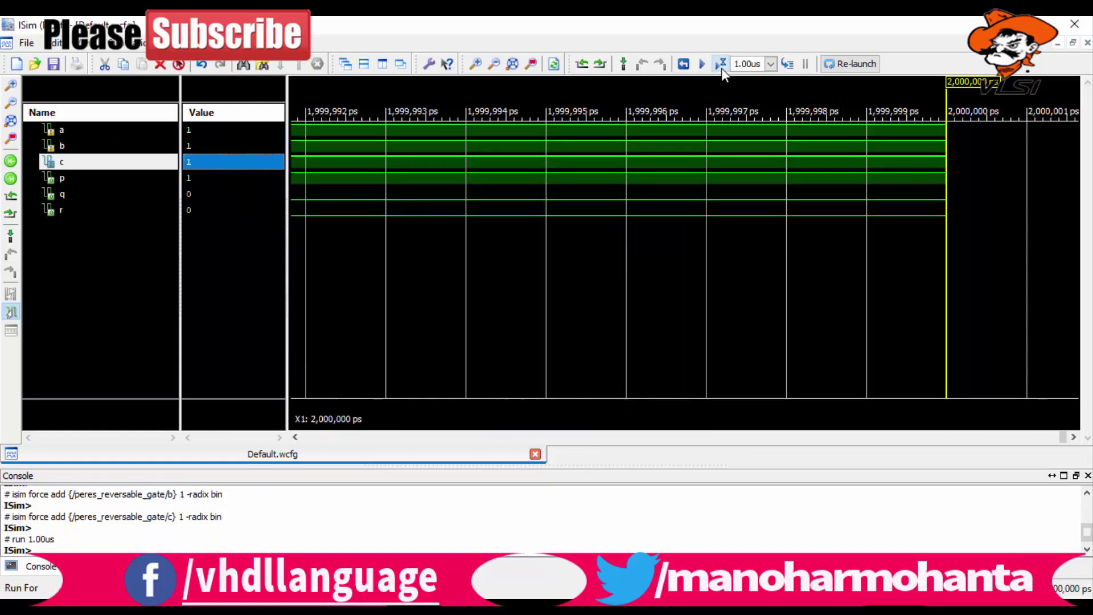
# Force b and c to 0, run another 1.00 us, and check output r.
pyautogui.rightClick(247, 144)
pyautogui.click(309, 354)
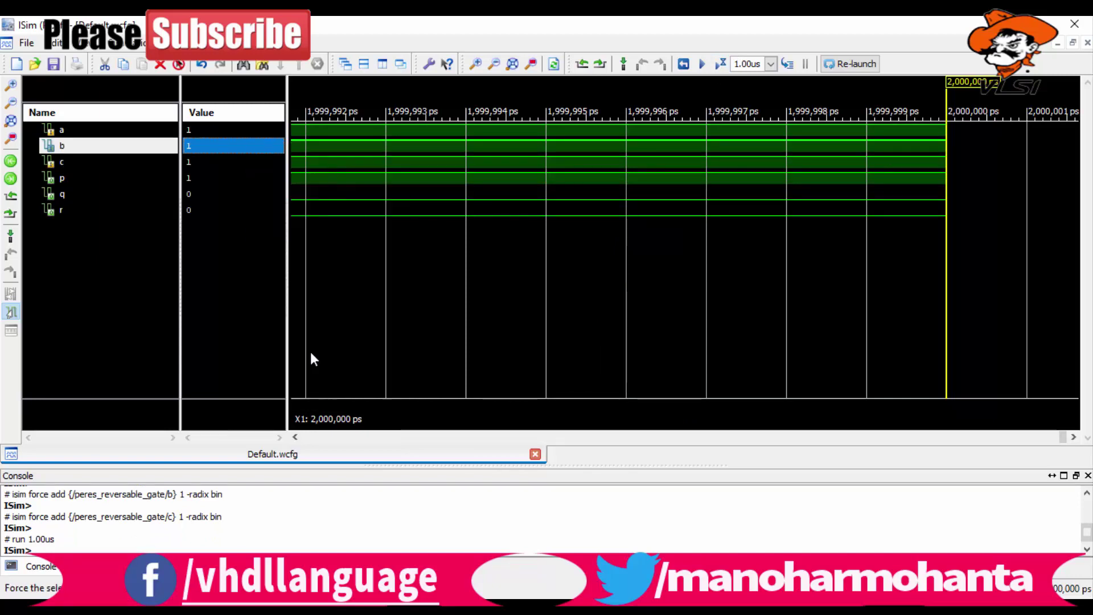
pyautogui.write('0')
pyautogui.press('Return')
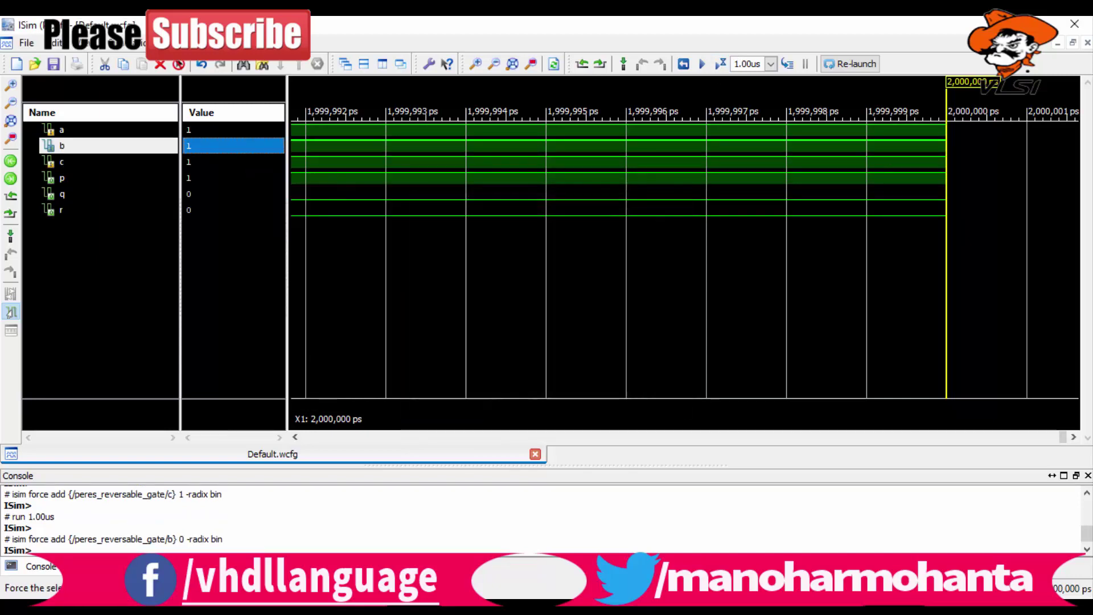
pyautogui.click(189, 155)
pyautogui.rightClick(189, 152)
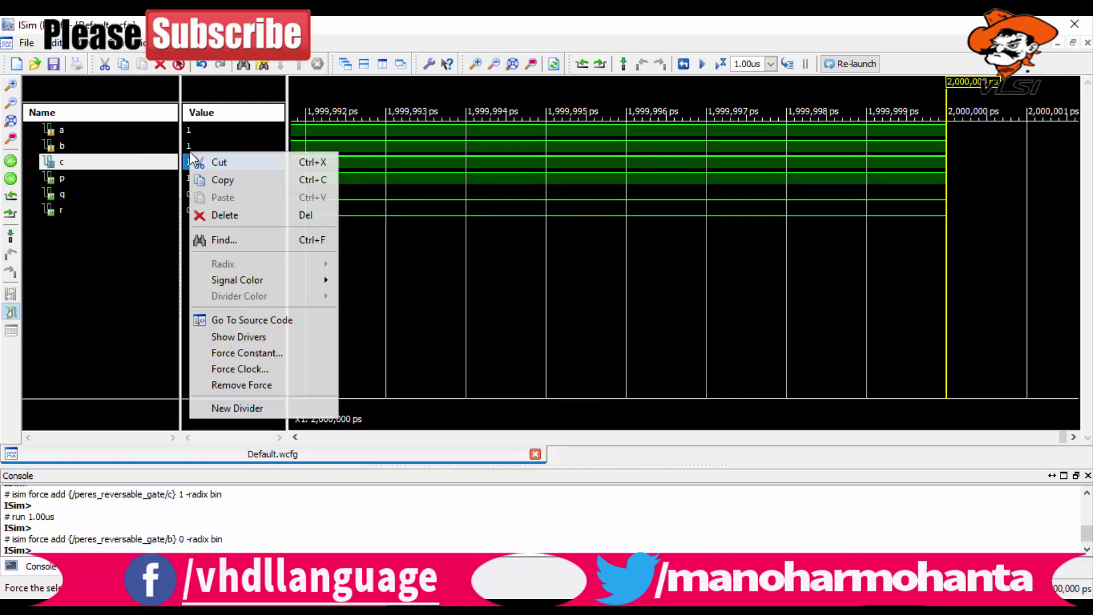
pyautogui.click(262, 353)
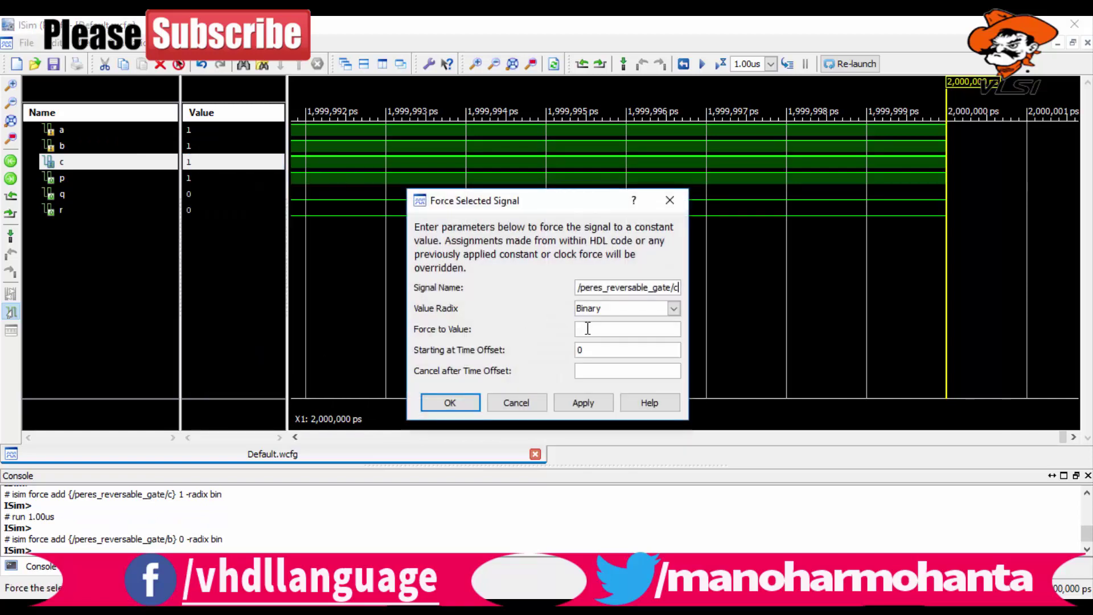
pyautogui.write('0')
pyautogui.press('Return')
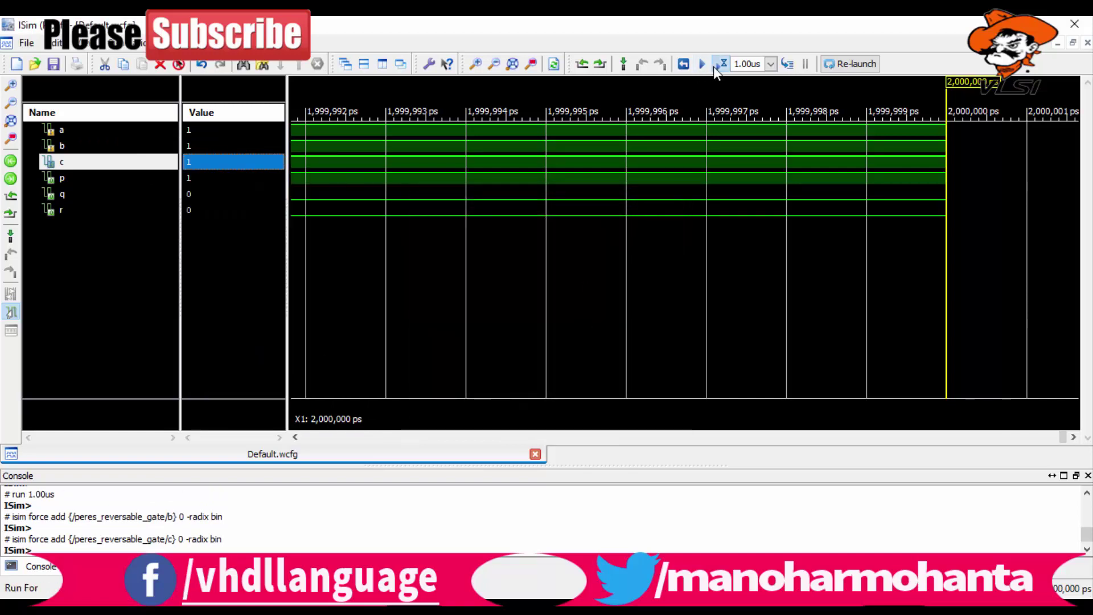
pyautogui.click(715, 66)
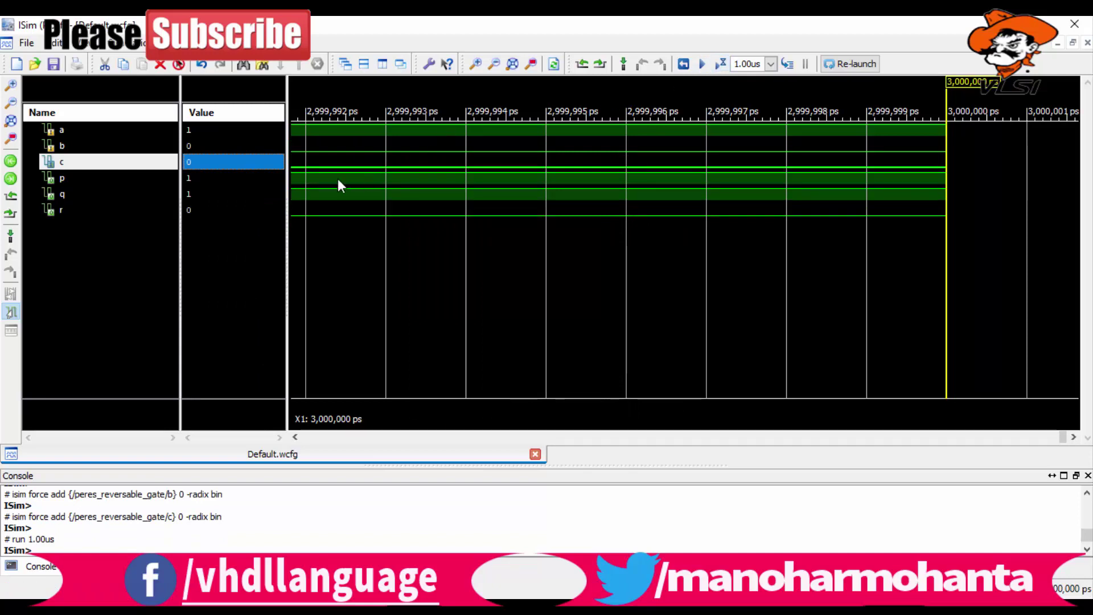
pyautogui.click(205, 211)
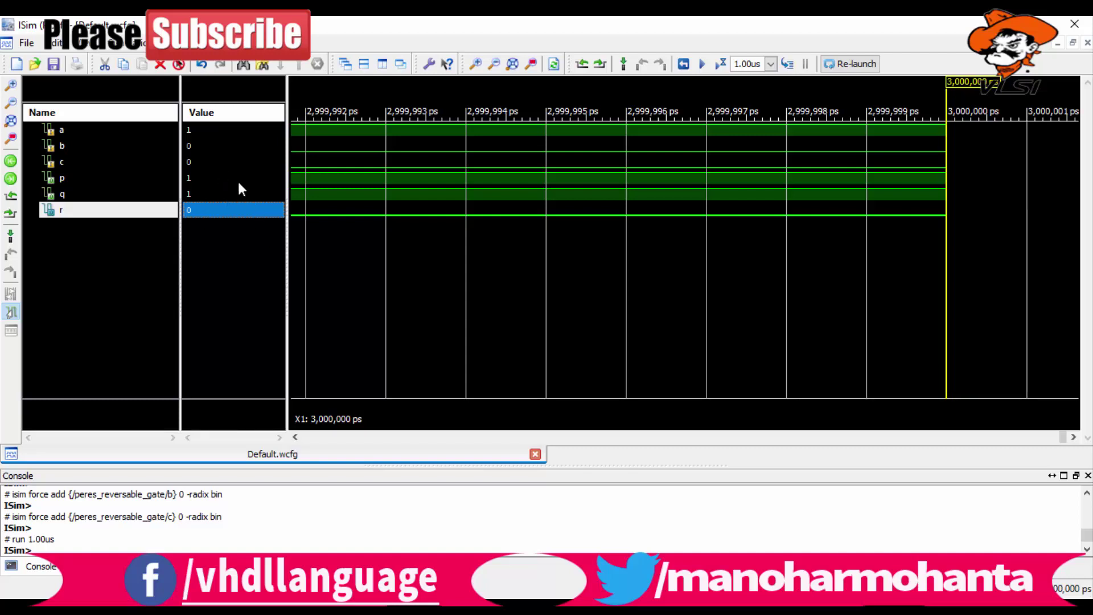
# Zoom out four times to show the full 0–3 us waveform, then glance at the source.
pyautogui.click(500, 65)
pyautogui.click(500, 64)
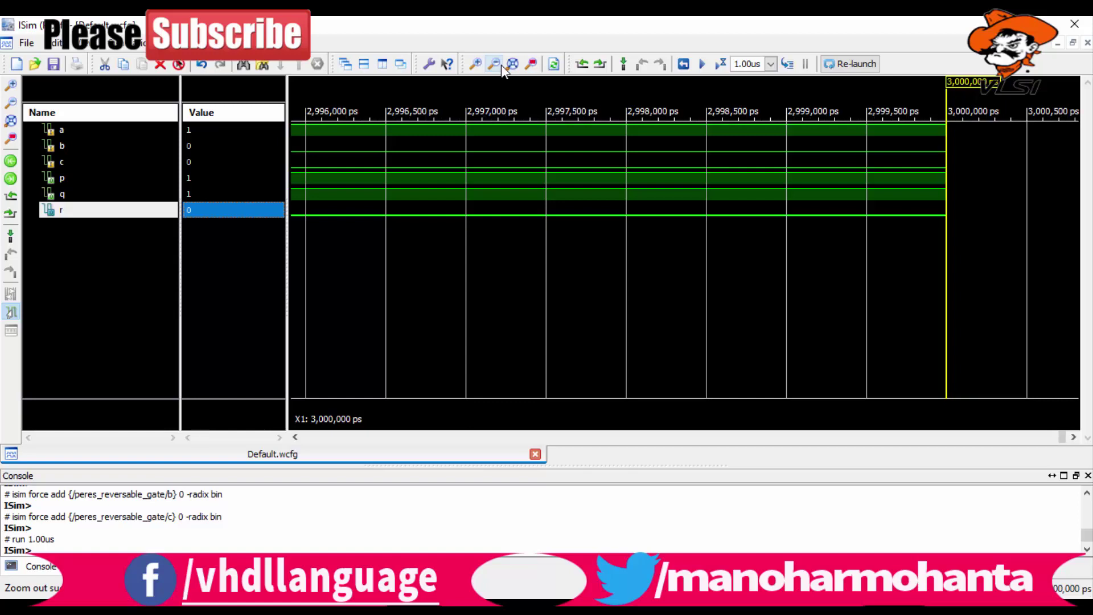
pyautogui.click(501, 65)
pyautogui.click(501, 65)
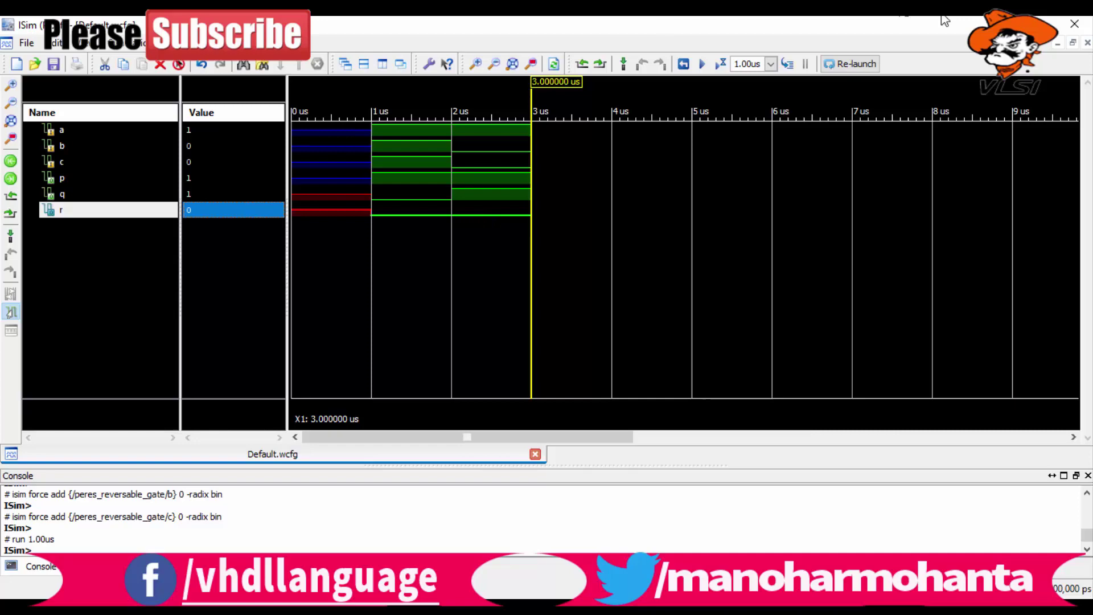
pyautogui.hotkey('alt', 'Tab')
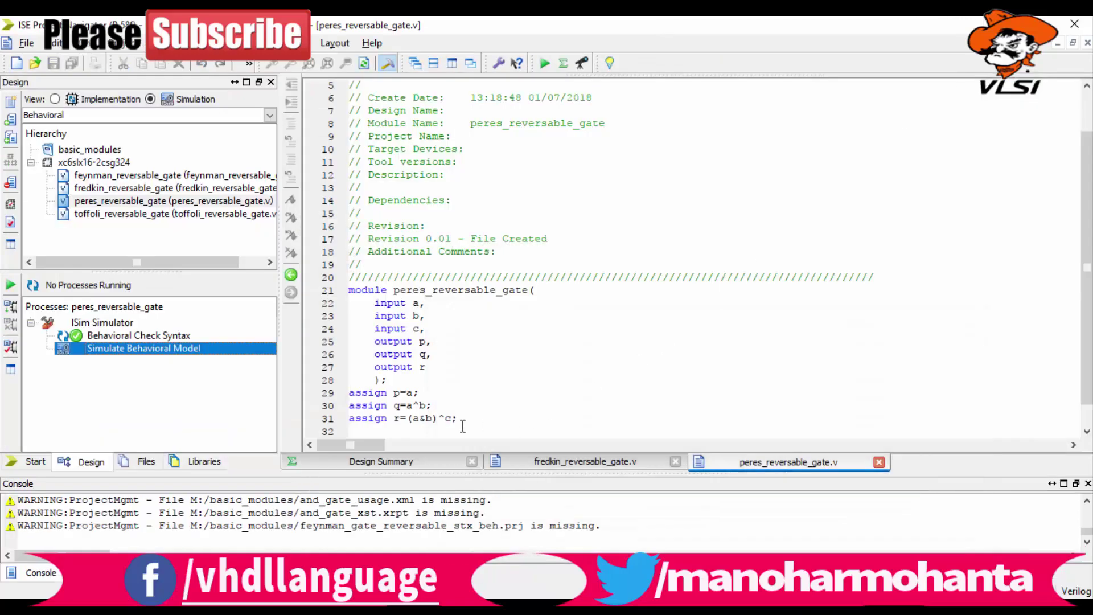
pyautogui.click(434, 421)
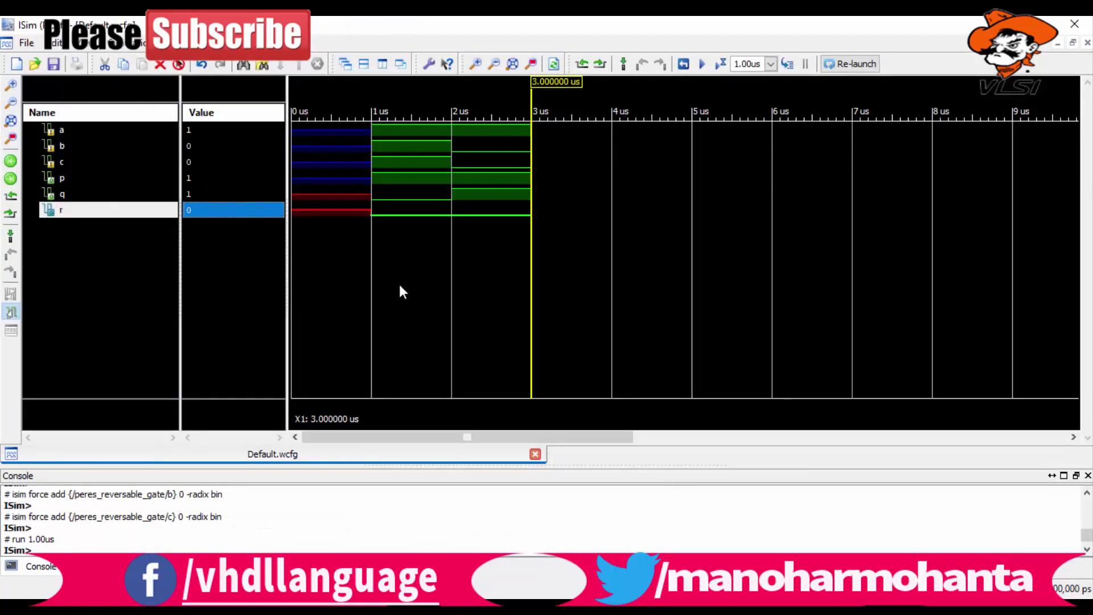
# Force b to 1, run 1.00 us more, and inspect values at 2.65 and 3.70 us.
pyautogui.rightClick(205, 146)
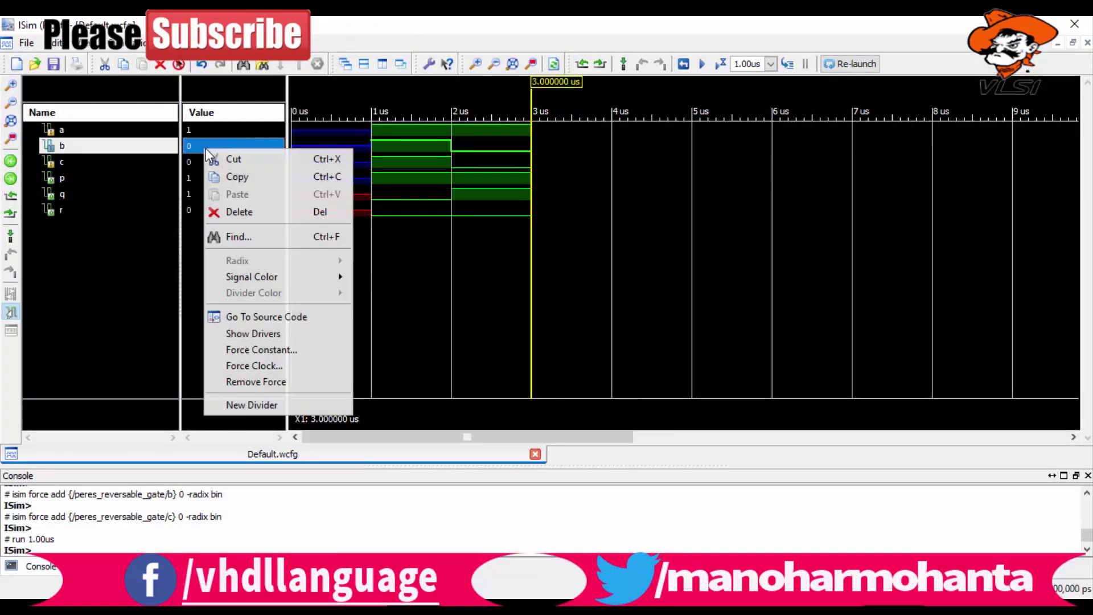
pyautogui.click(282, 350)
pyautogui.write('1')
pyautogui.press('Return')
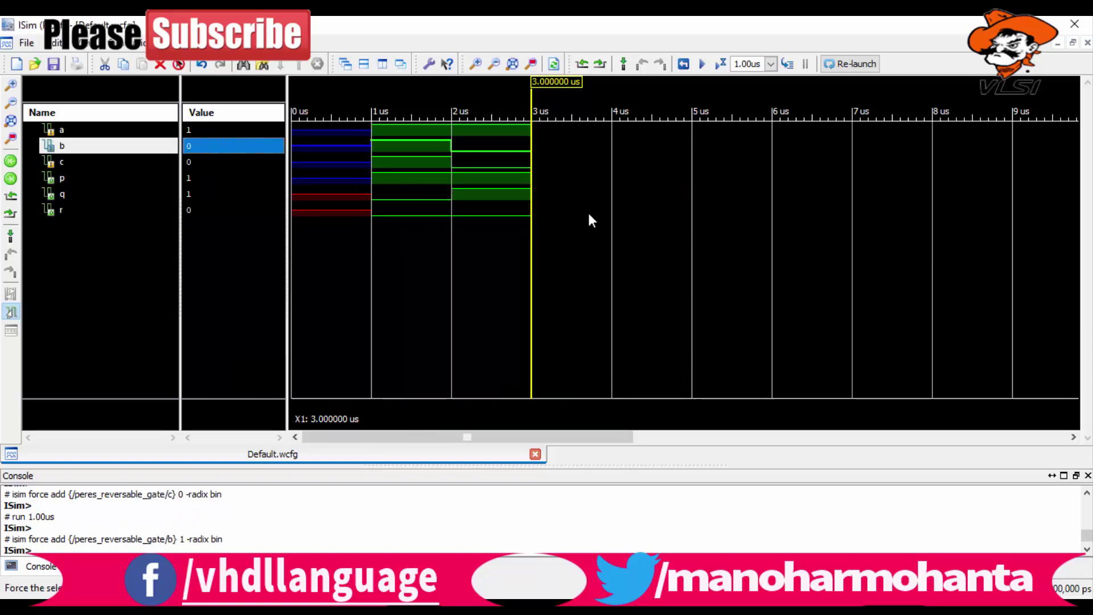
pyautogui.click(720, 63)
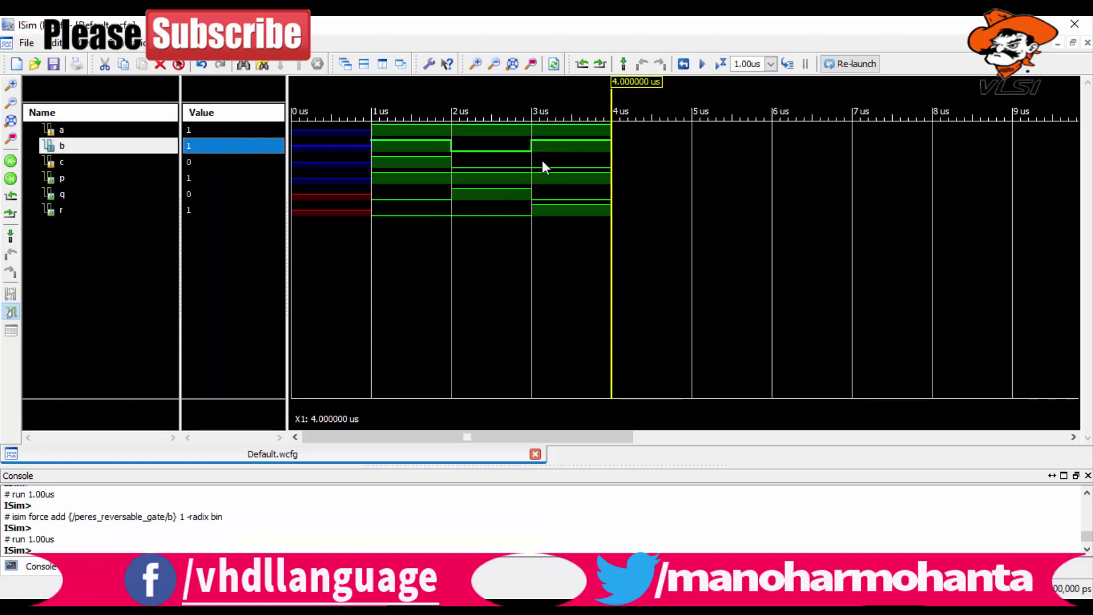
pyautogui.click(503, 153)
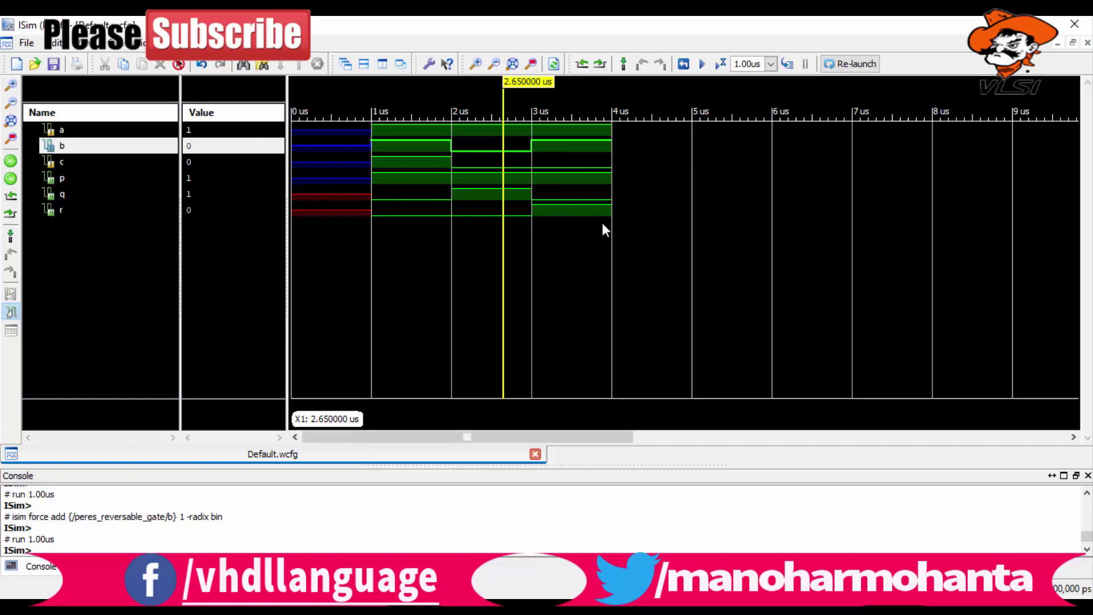
pyautogui.click(588, 194)
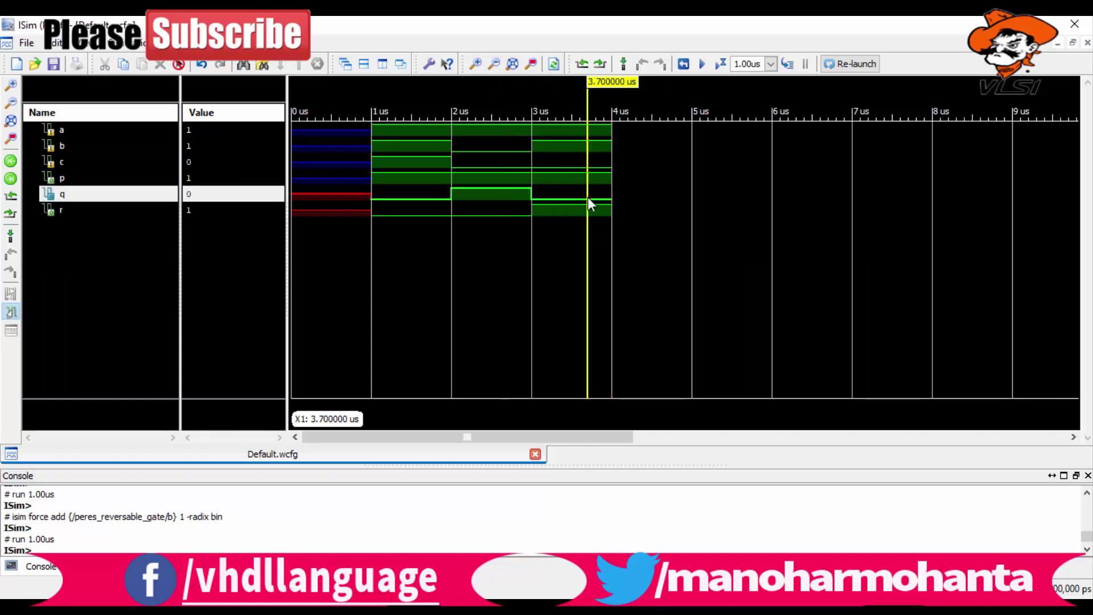
# Force input b back to constant 0.
pyautogui.click(204, 147)
pyautogui.rightClick(204, 147)
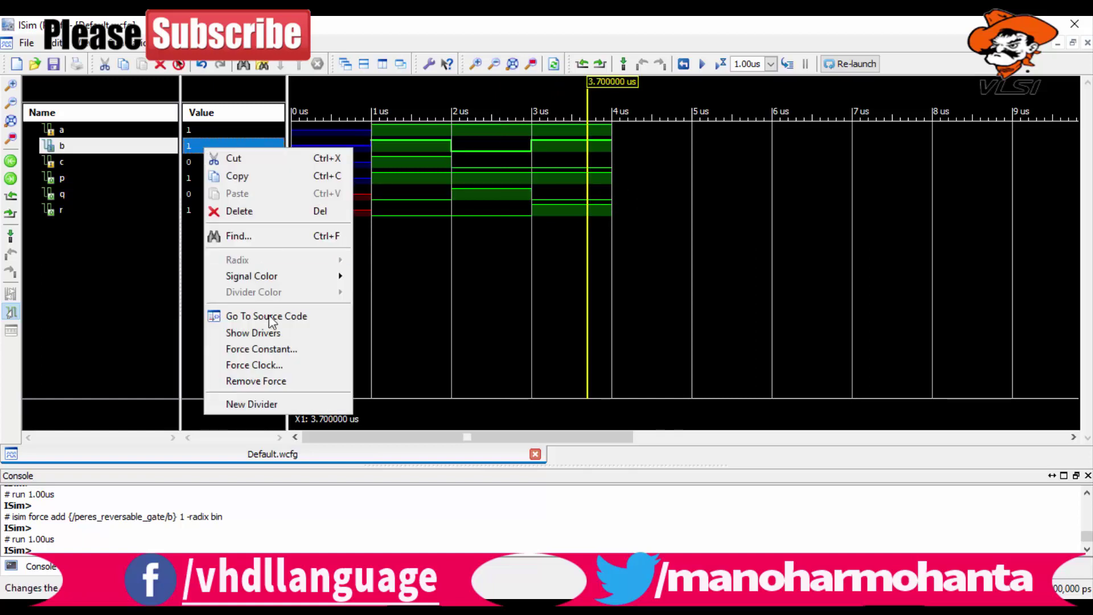
pyautogui.click(271, 349)
pyautogui.write('0')
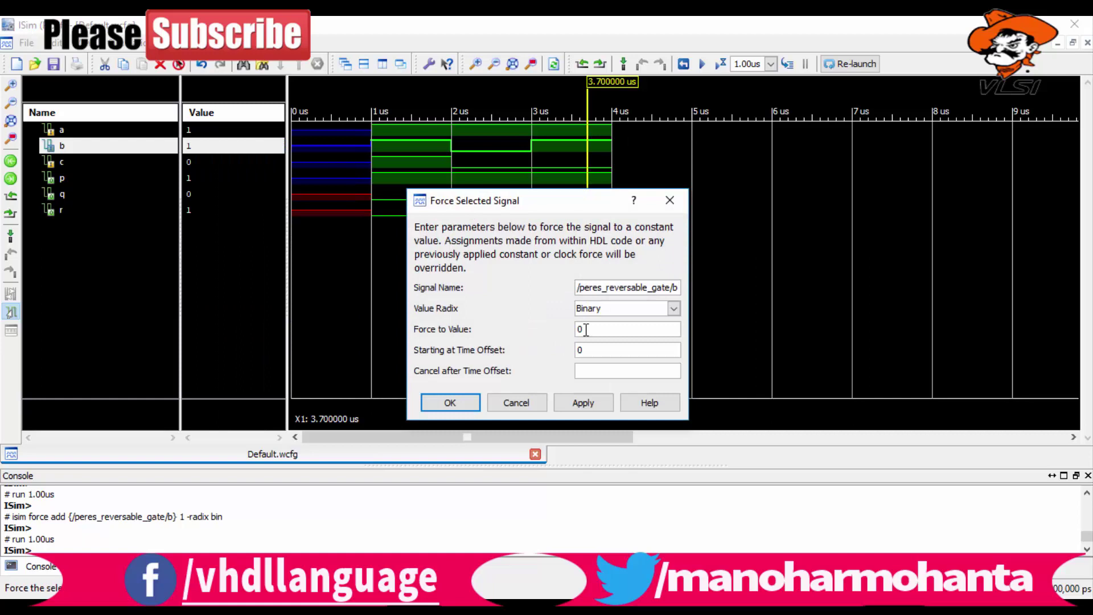
pyautogui.press('Return')
# Force c to 1, run the simulation to 5 us, and bring up the gate reference paper.
pyautogui.click(232, 161)
pyautogui.rightClick(231, 161)
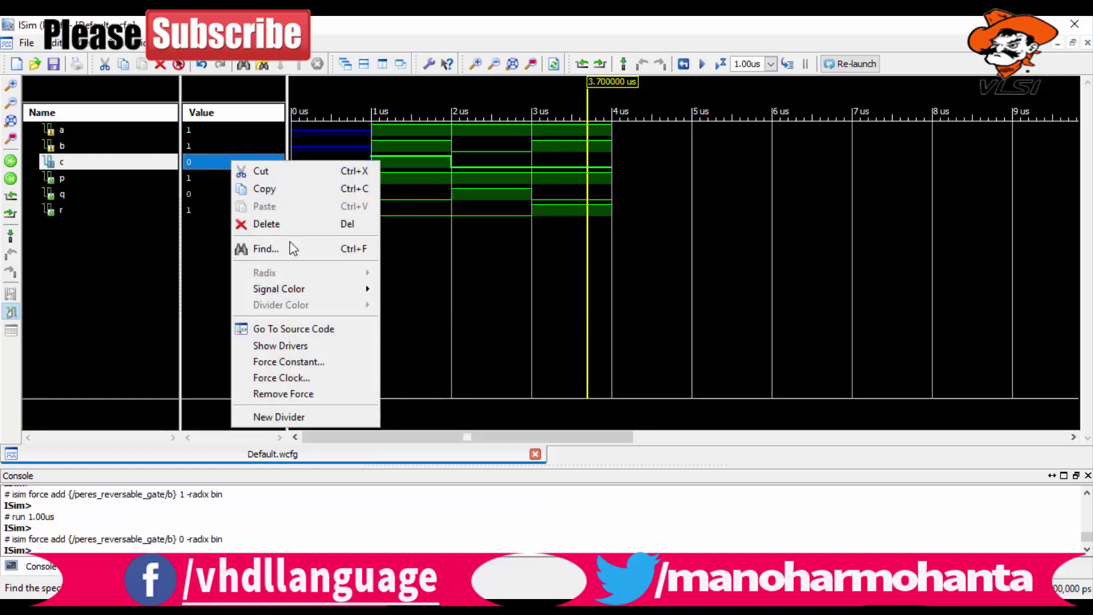
pyautogui.click(344, 362)
pyautogui.click(641, 327)
pyautogui.write('1')
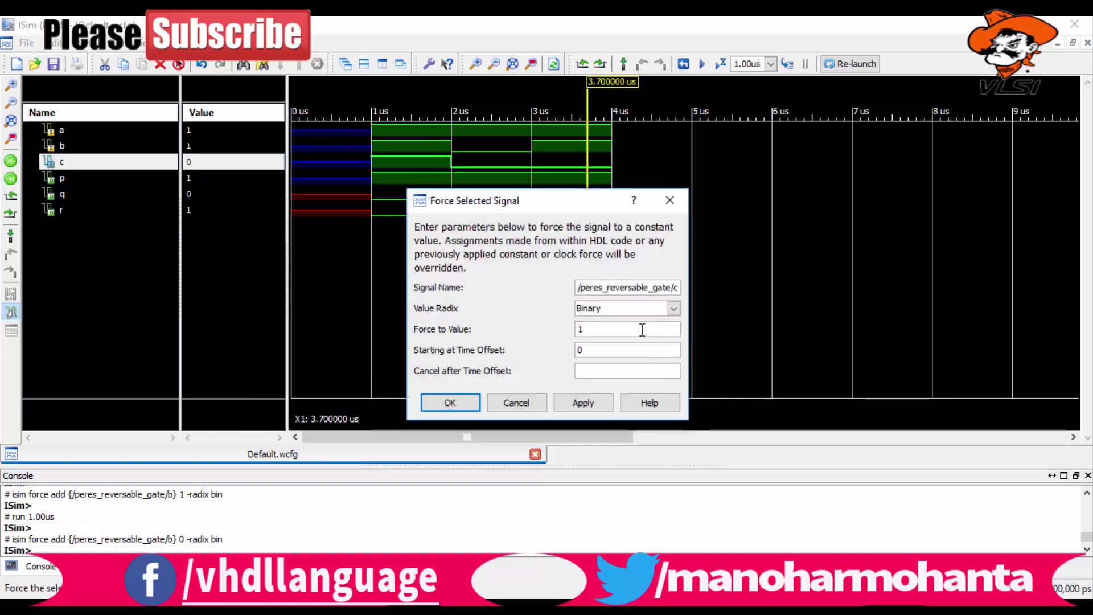
pyautogui.press('Return')
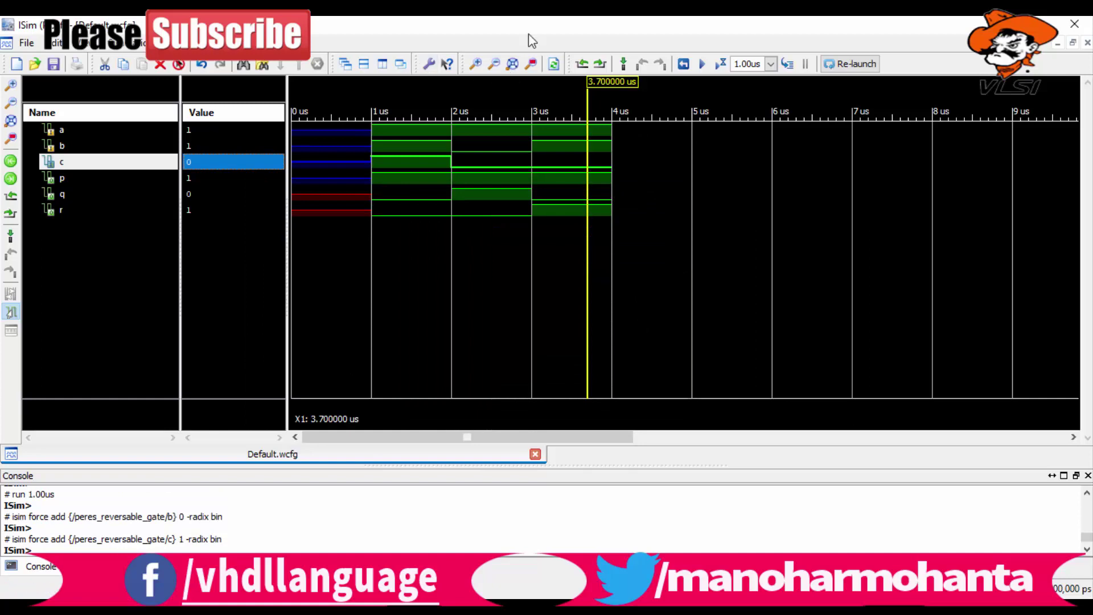
pyautogui.click(721, 63)
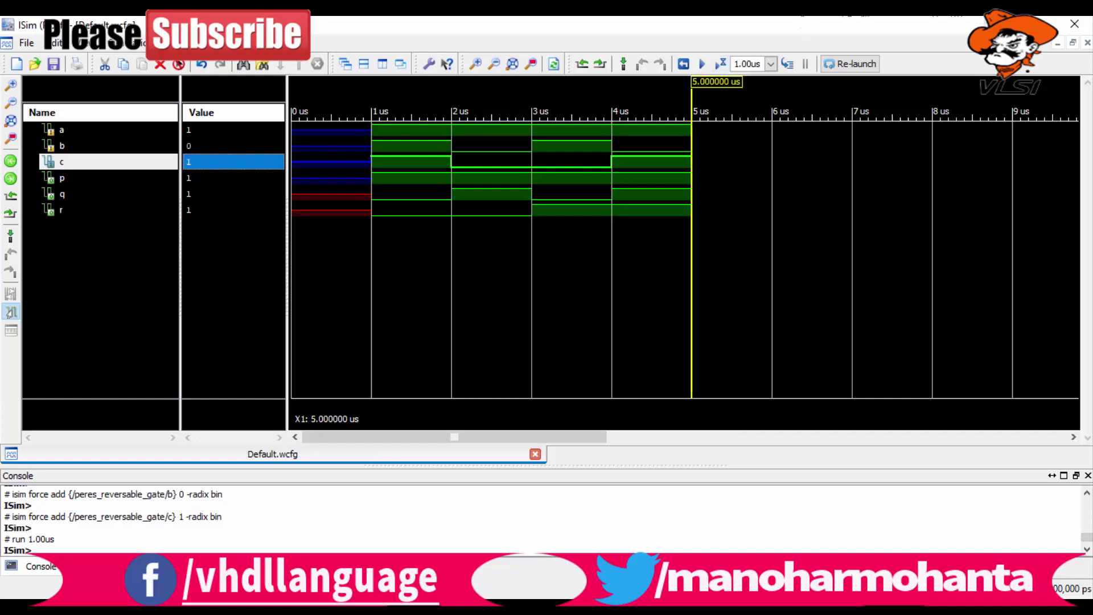
pyautogui.hotkey('alt', 'Tab')
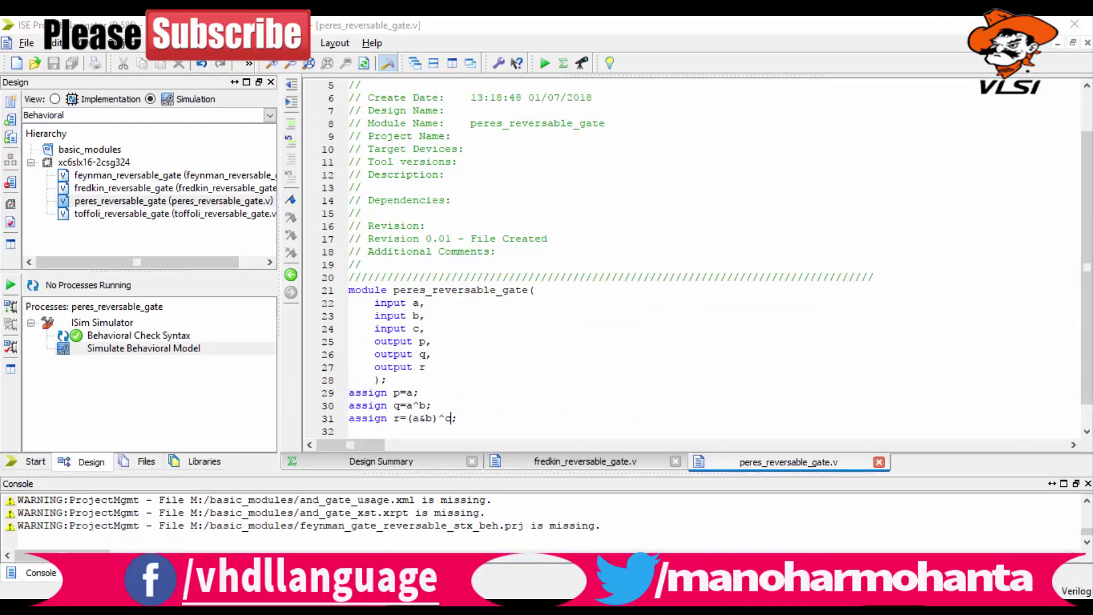
pyautogui.hotkey('alt', 'Tab')
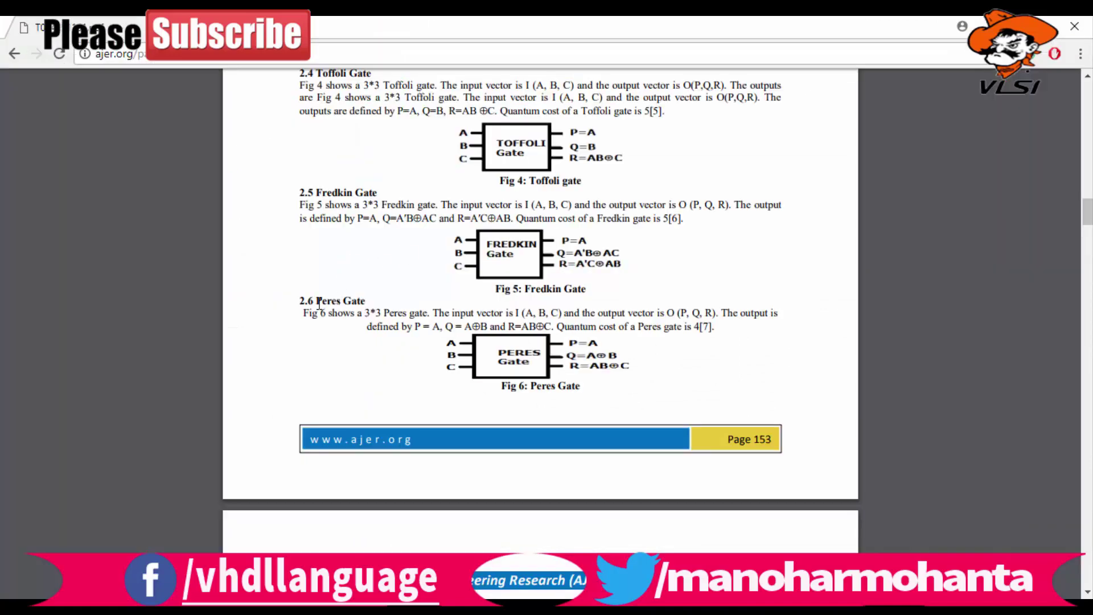
# Copy the 'Peres Gate' heading and search Google for 'peres gate truth table' in a new tab.
pyautogui.moveTo(317, 300); pyautogui.dragTo(369, 300)
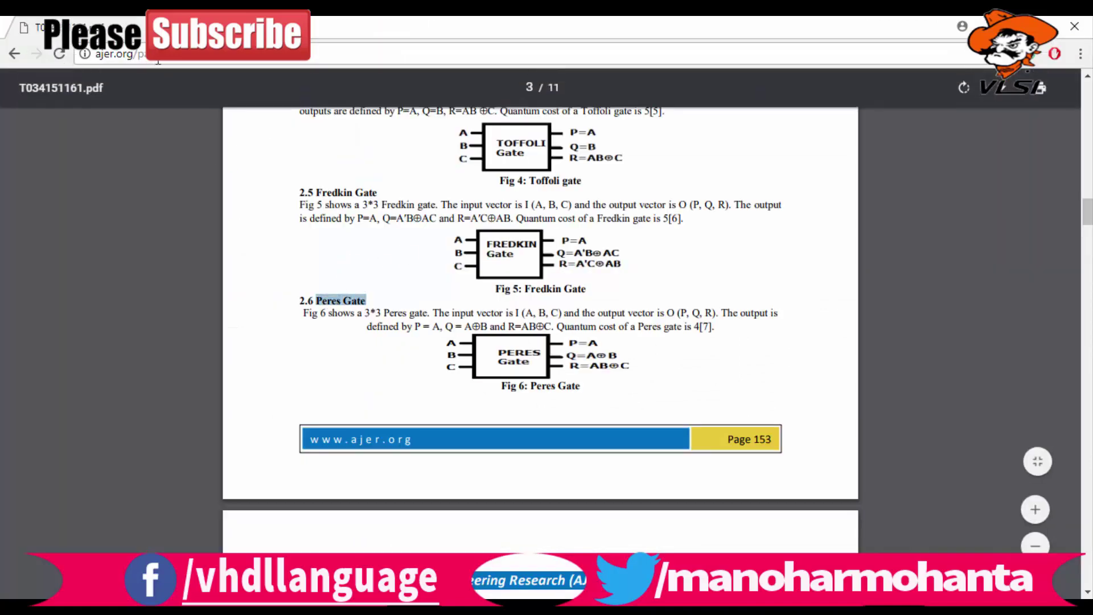
pyautogui.hotkey('ctrl', 'c')
pyautogui.hotkey('ctrl', 't')
pyautogui.hotkey('ctrl', 'v')
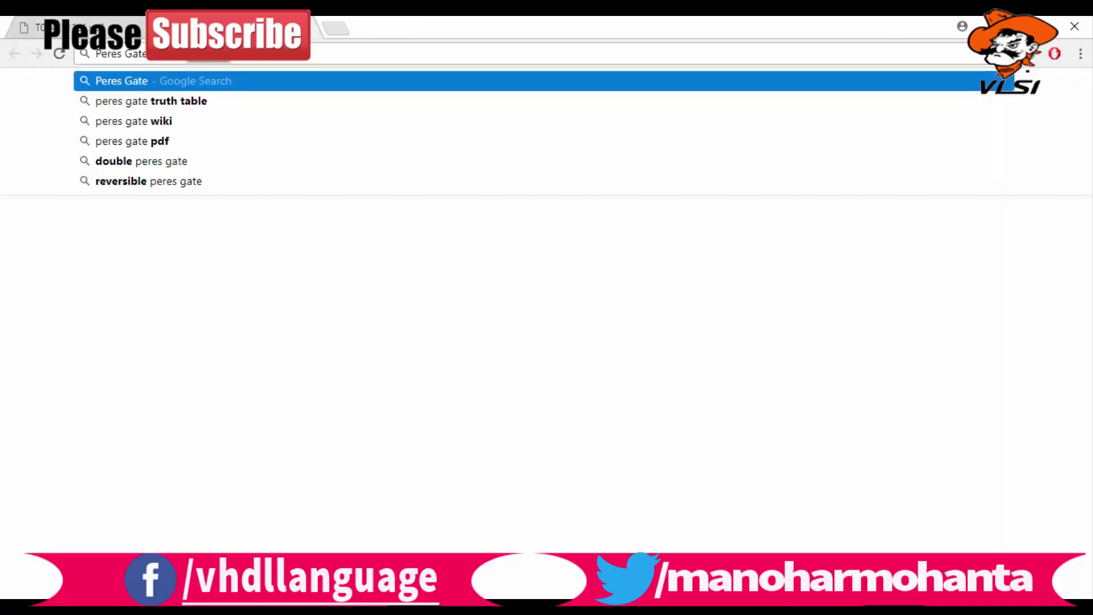
pyautogui.press('Down')
pyautogui.press('Return')
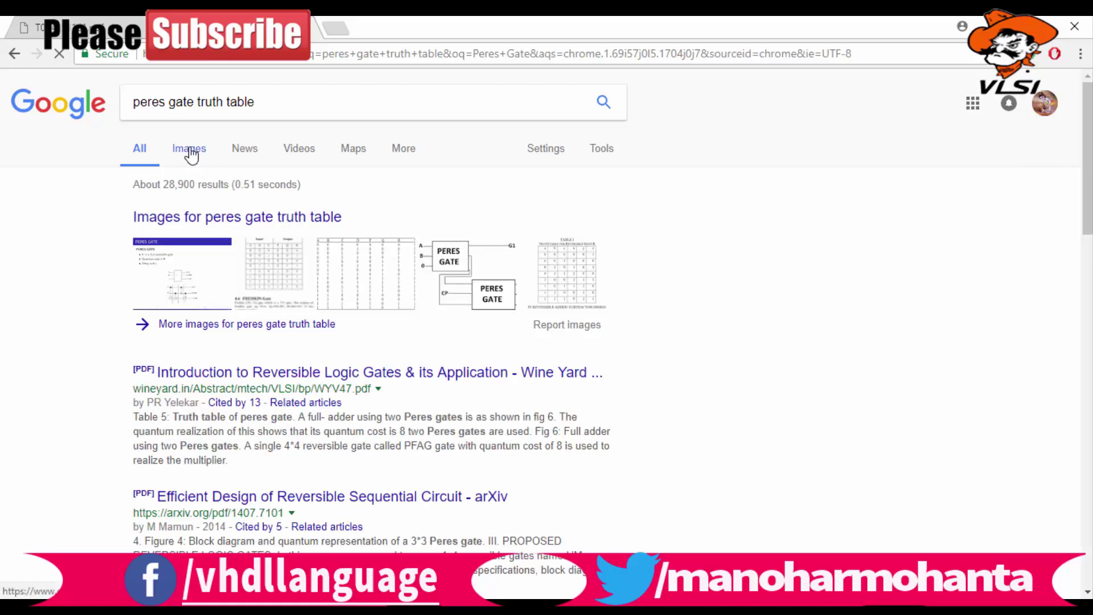
# Enlarge the a/b/c/p/q/r truth-table image, then preview the Peres gate block diagram result.
pyautogui.click(191, 153)
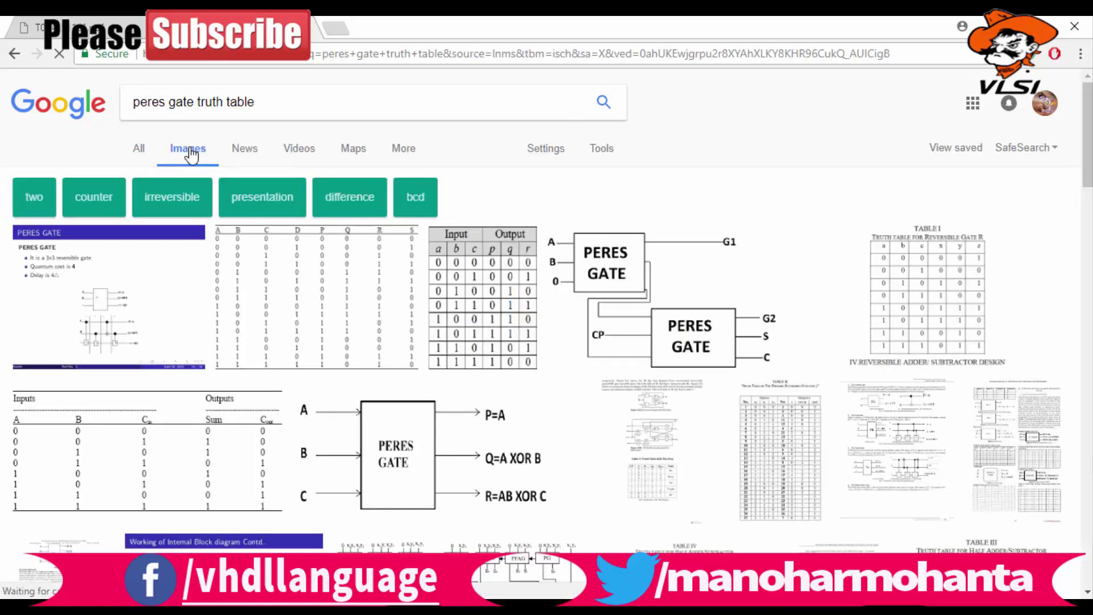
pyautogui.click(467, 298)
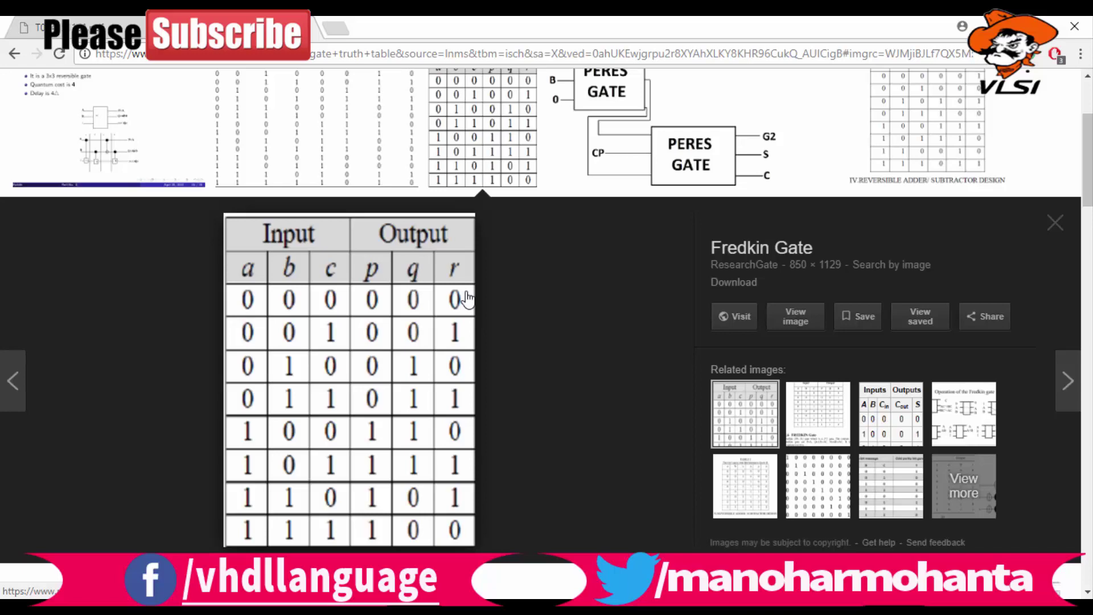
pyautogui.scroll(-5, 780, 317)
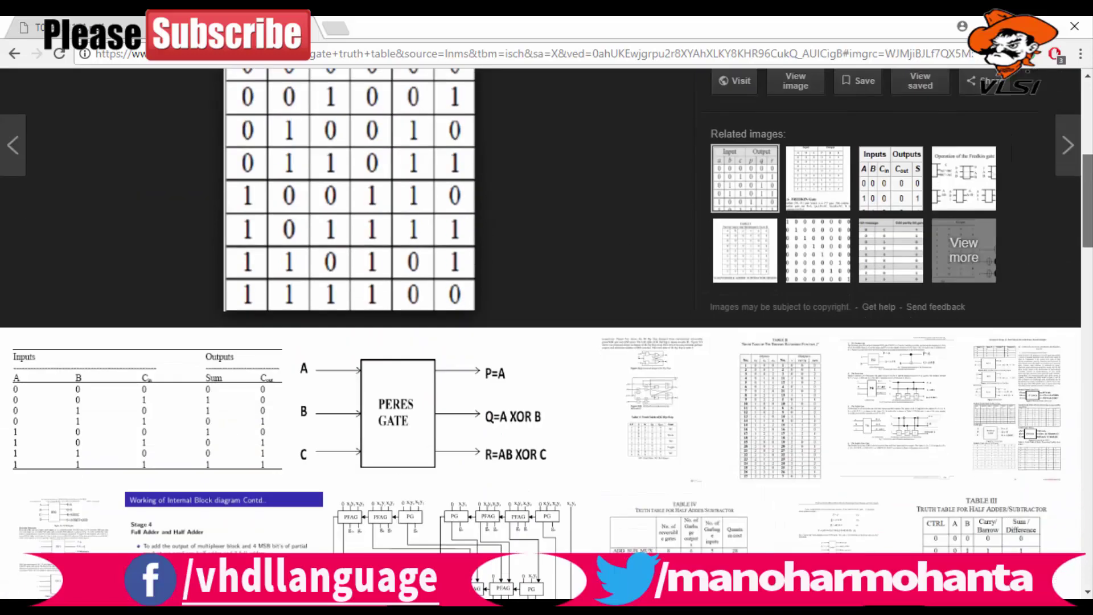
pyautogui.scroll(1, 547, 331)
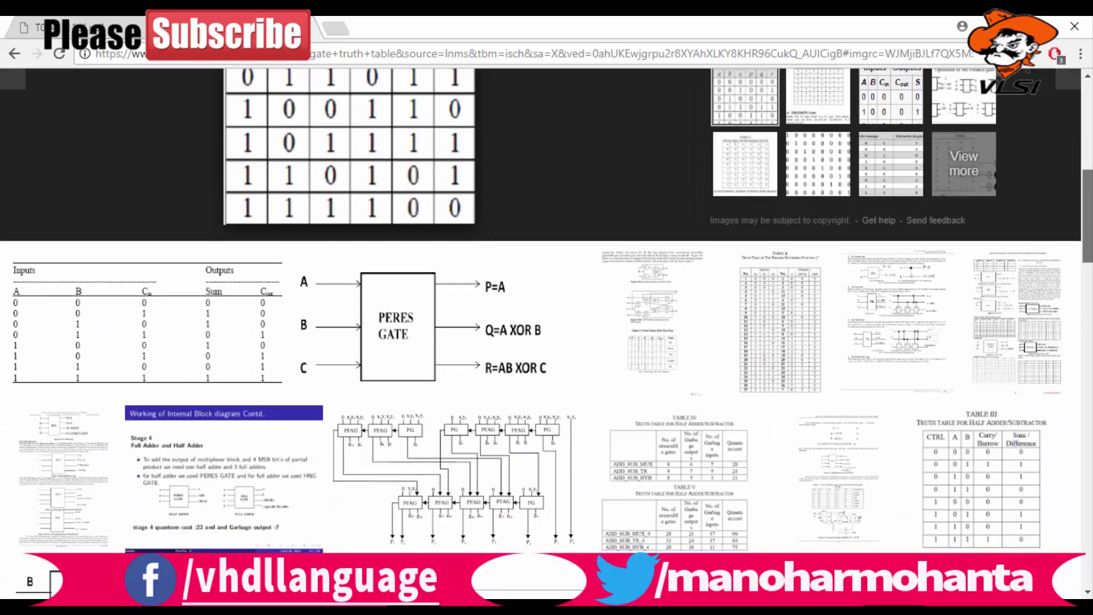
pyautogui.scroll(1, 546, 334)
pyautogui.scroll(1, 546, 334)
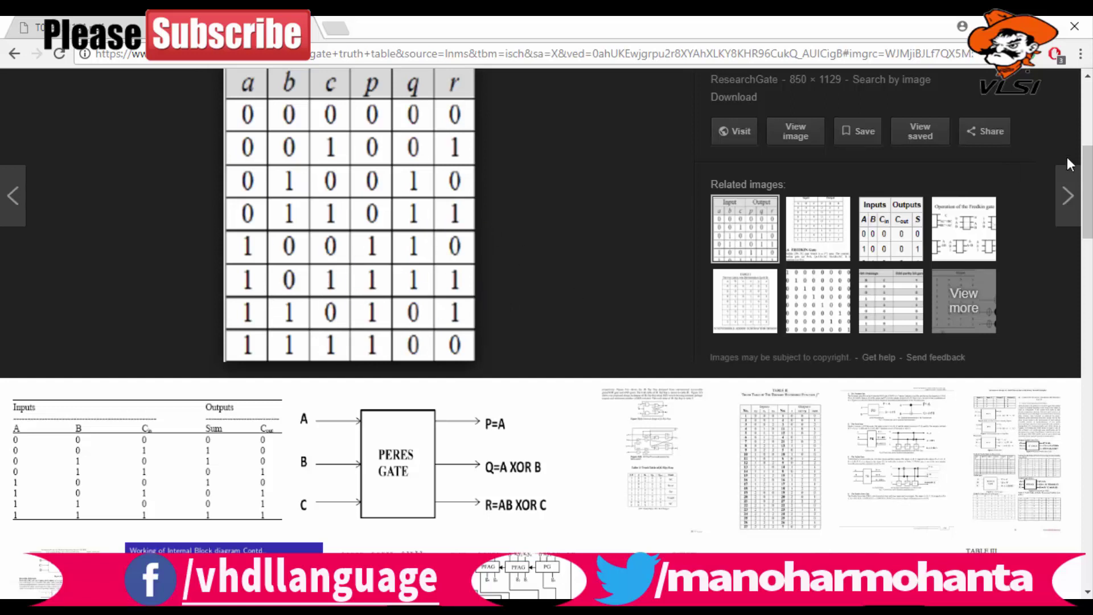
pyautogui.scroll(2, 607, 277)
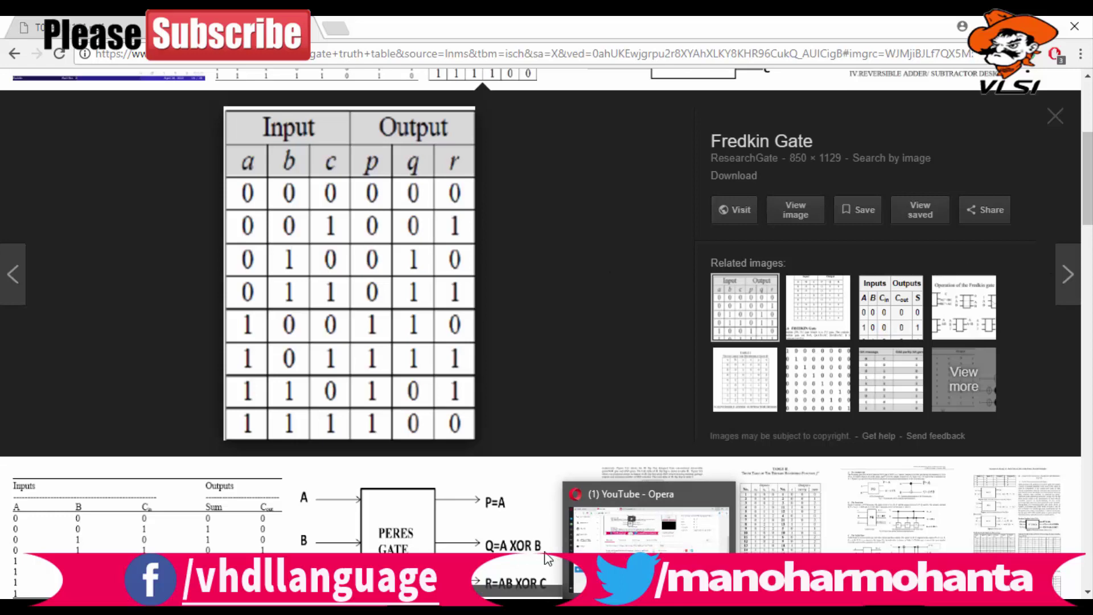
pyautogui.click(497, 555)
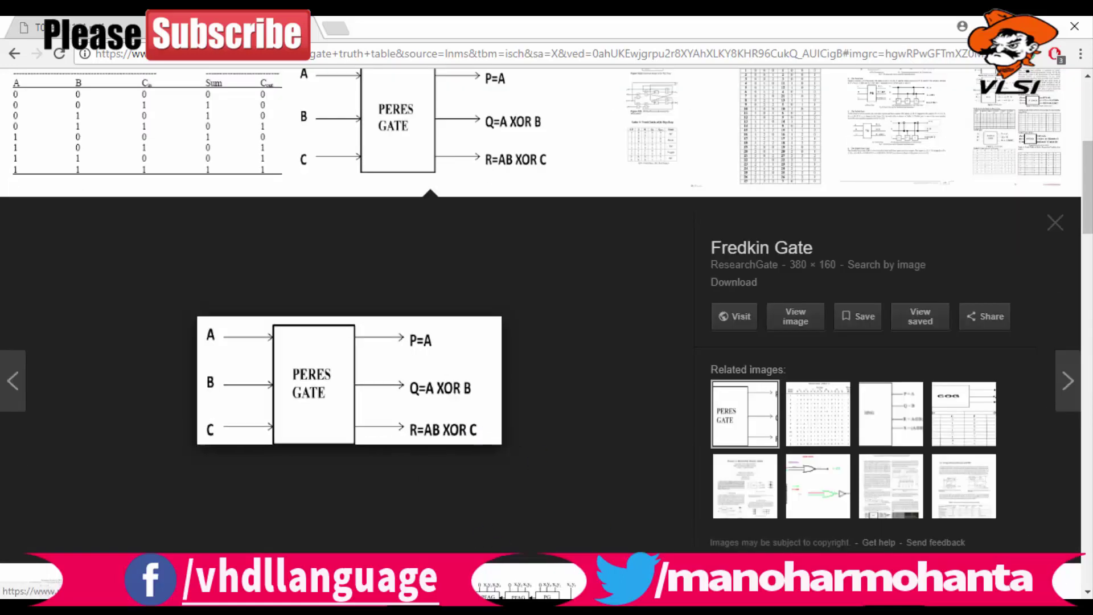
# Compare the peres_reversable_gate.v assignments p=a, q=a^b, r=(a&b)^c against the Peres gate diagram in Chrome.
pyautogui.click(728, 501)
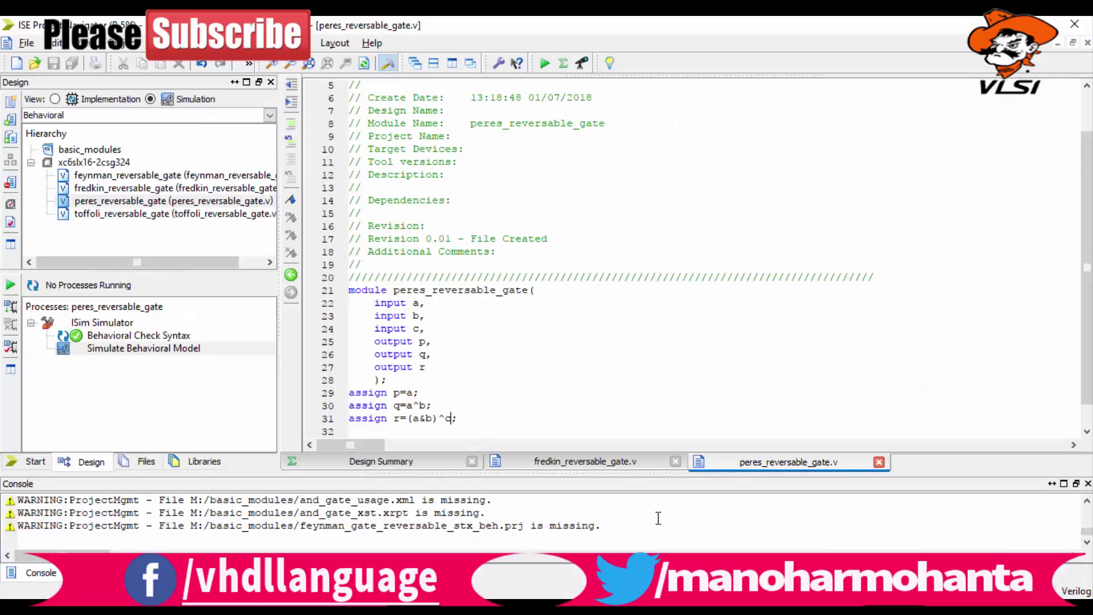
pyautogui.click(451, 418)
pyautogui.hotkey('alt', 'Tab')
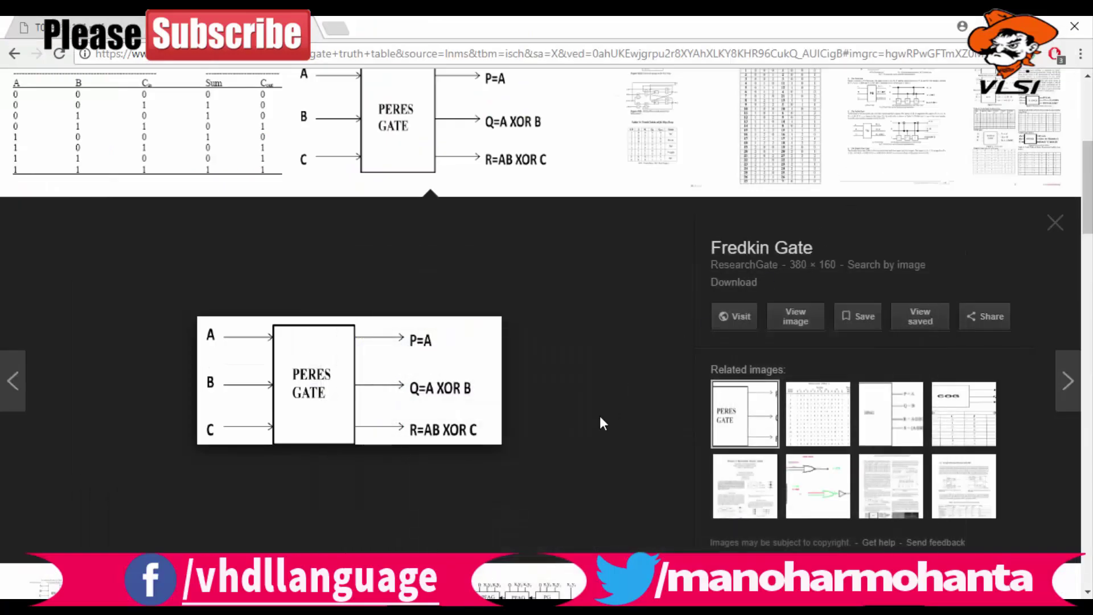
pyautogui.hotkey('alt', 'Tab')
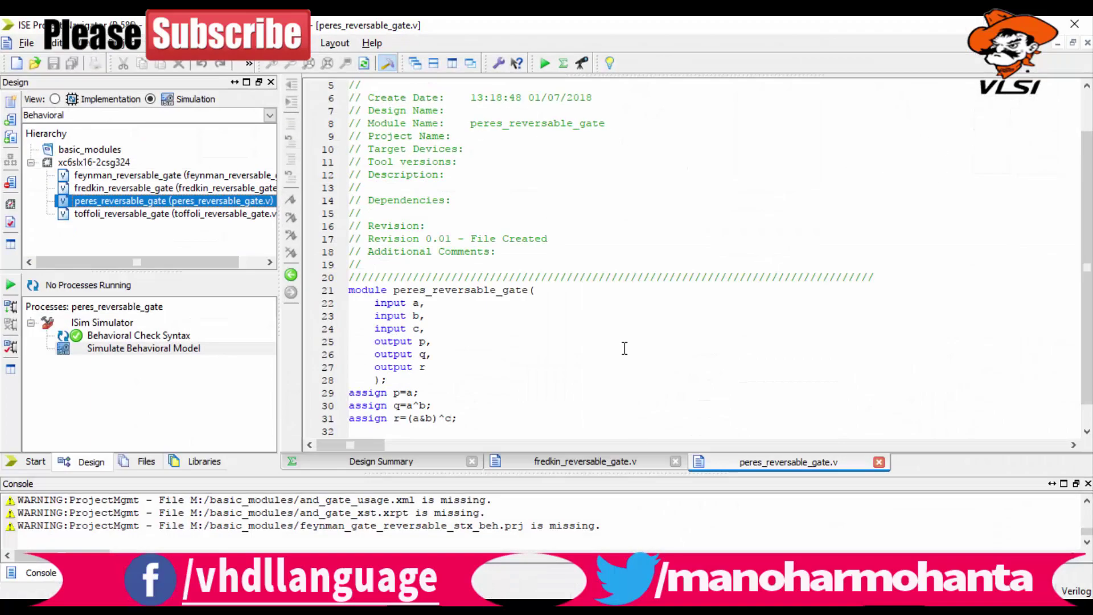
pyautogui.click(624, 348)
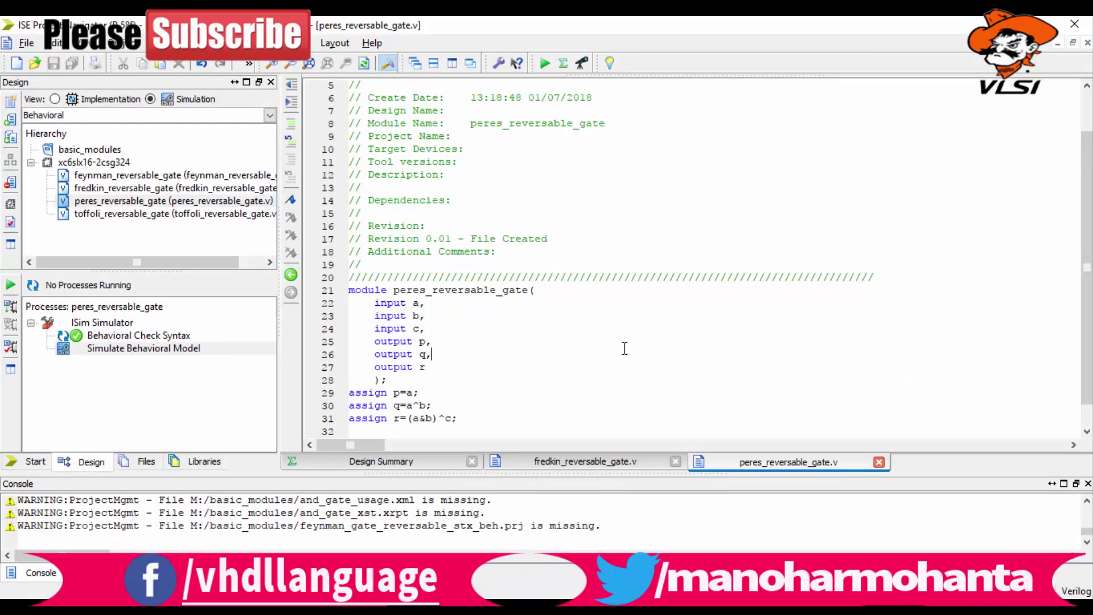